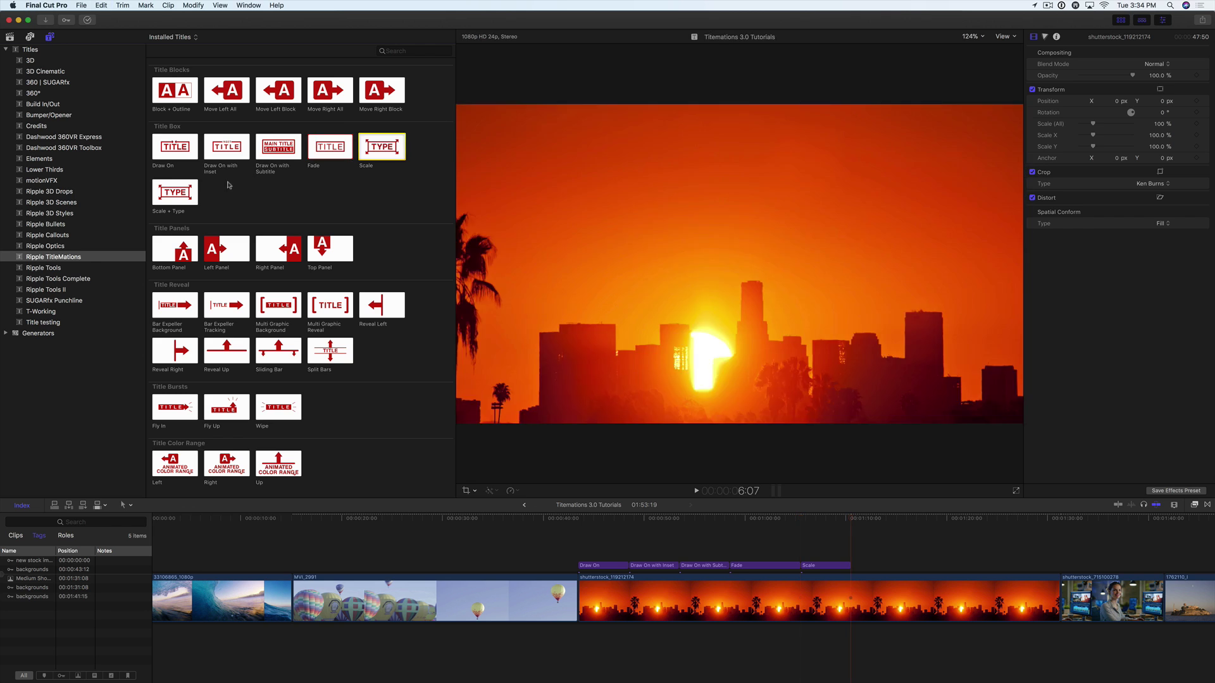
- Add the Scale + Type title after the Scale title above the sunset clip and play back the row of box titles
{"action": "left_click", "coordinate": [175, 192]}
{"action": "key", "text": "q"}
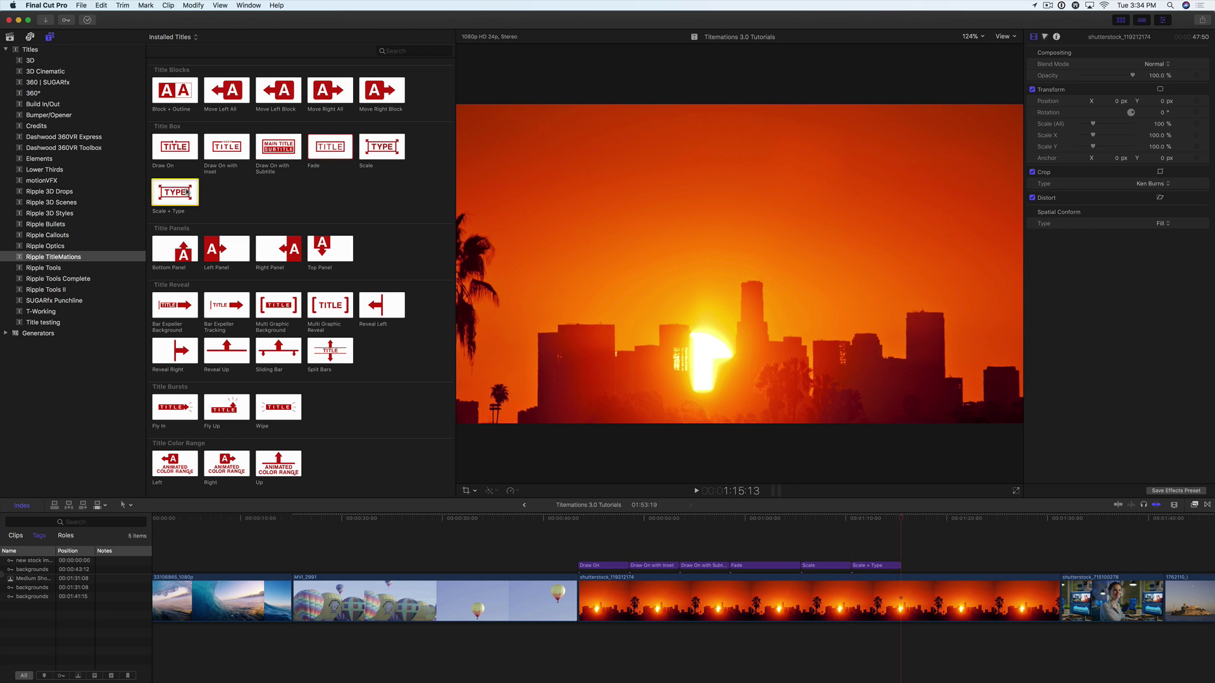
{"action": "left_click", "coordinate": [579, 520]}
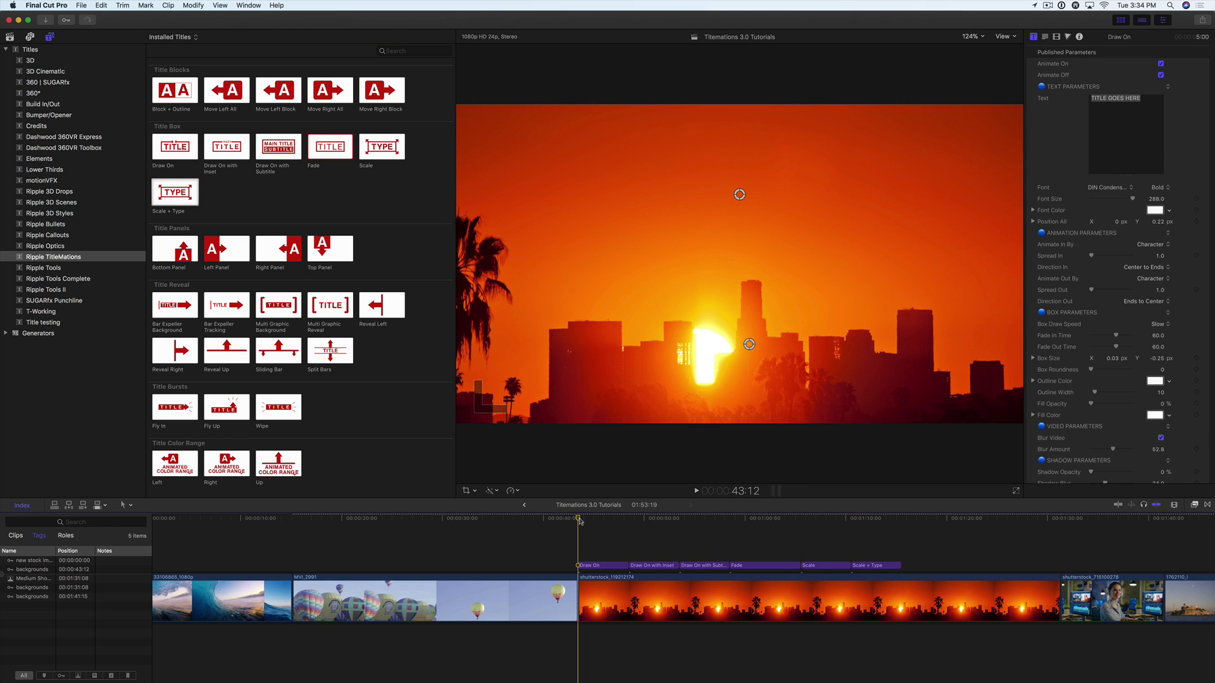
{"action": "key", "text": "space"}
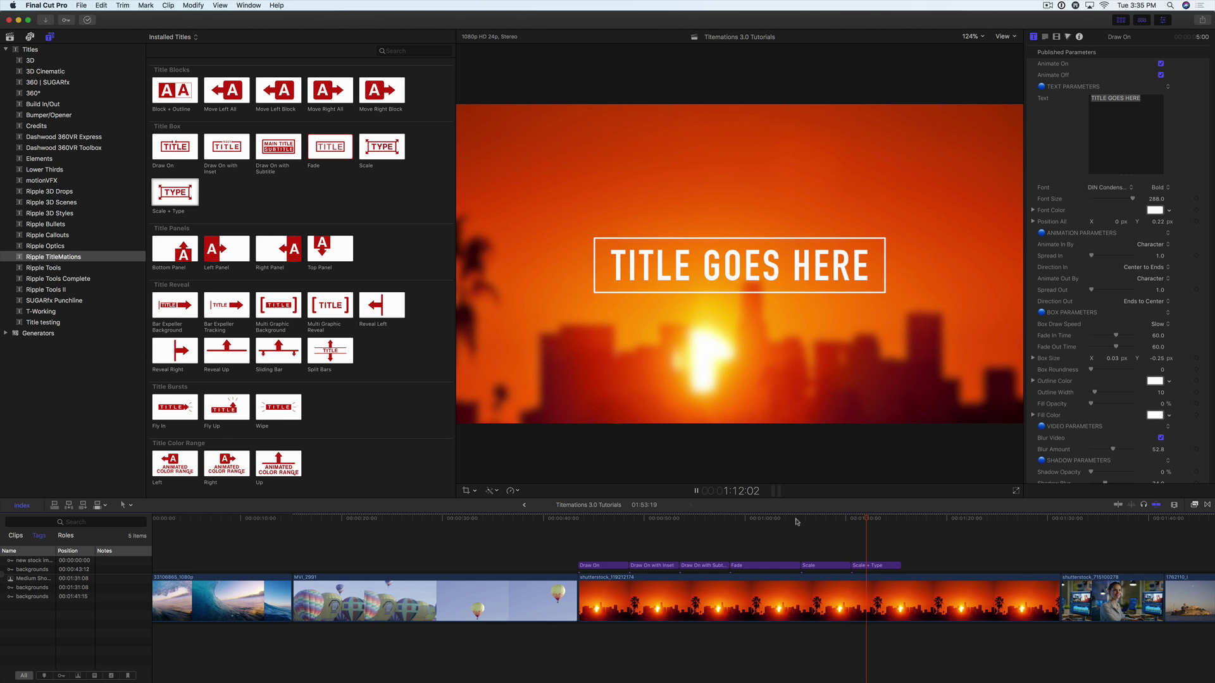
{"action": "key", "text": "space"}
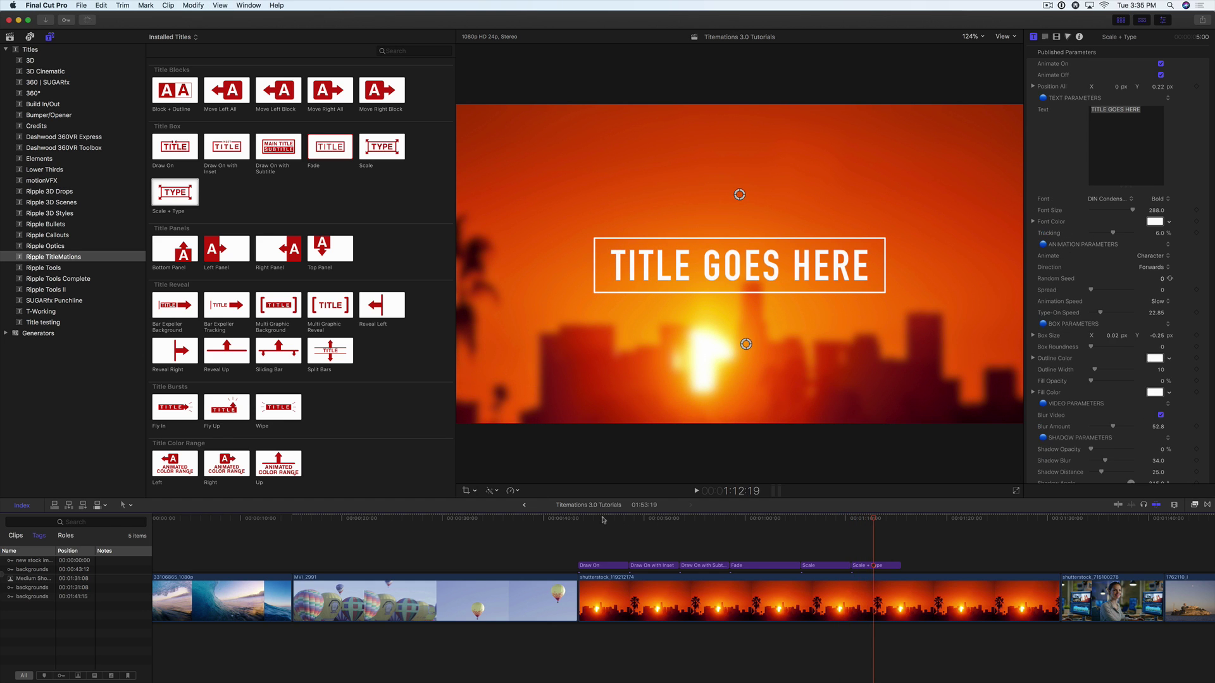
- Try repositioning the Draw On title in the viewer, undo the move, and nudge its box size slightly
{"action": "left_click", "coordinate": [602, 519]}
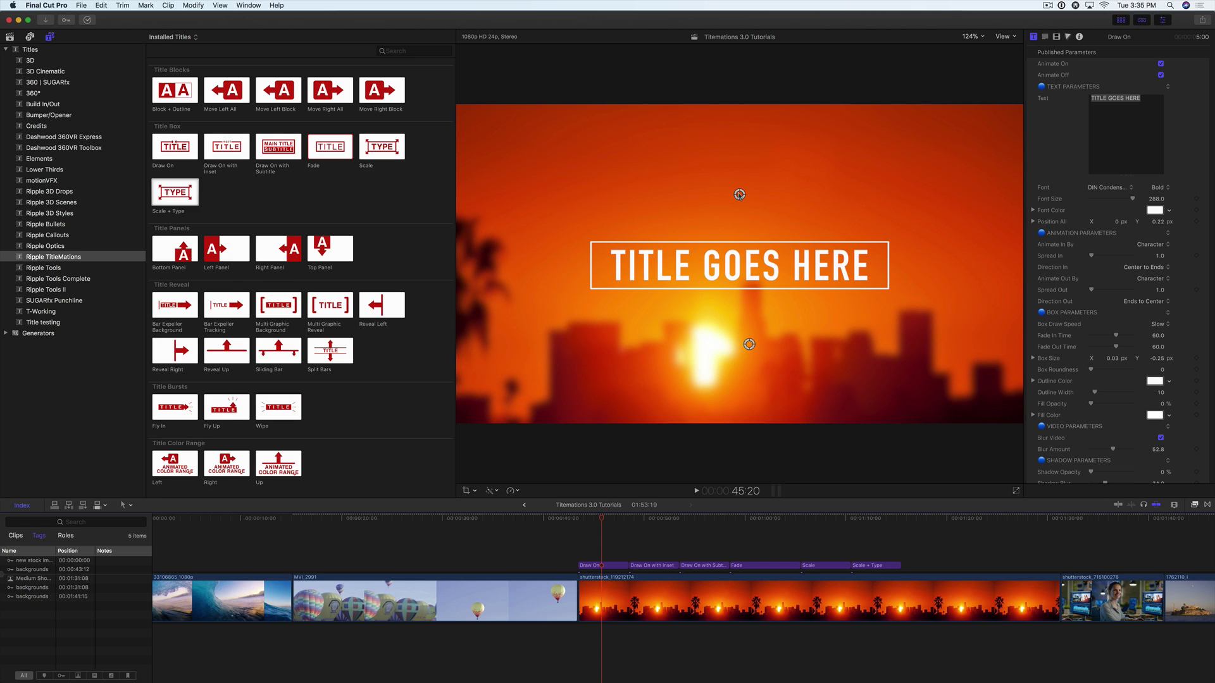
{"action": "left_click_drag", "start_coordinate": [739, 194], "coordinate": [753, 276]}
{"action": "key", "text": "super+z"}
{"action": "mouse_move", "coordinate": [749, 345]}
{"action": "left_mouse_down"}
{"action": "mouse_move", "coordinate": [767, 351]}
{"action": "mouse_move", "coordinate": [740, 356]}
{"action": "mouse_move", "coordinate": [748, 347]}
{"action": "mouse_move", "coordinate": [716, 342]}
{"action": "mouse_move", "coordinate": [749, 346]}
{"action": "left_mouse_up"}
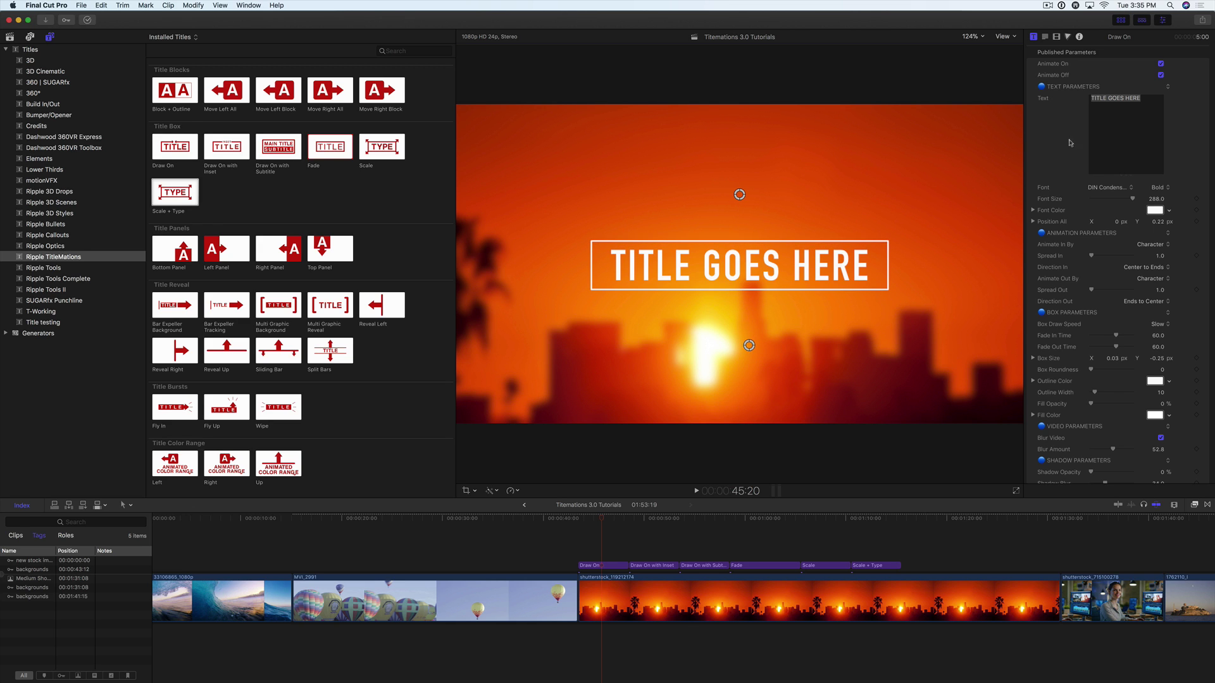
- Change the Draw On title's text to WELCOME and resize its box to X 0 px, Y -0.31 px
{"action": "triple_click", "coordinate": [1149, 103]}
{"action": "type", "text": "WELCOME"}
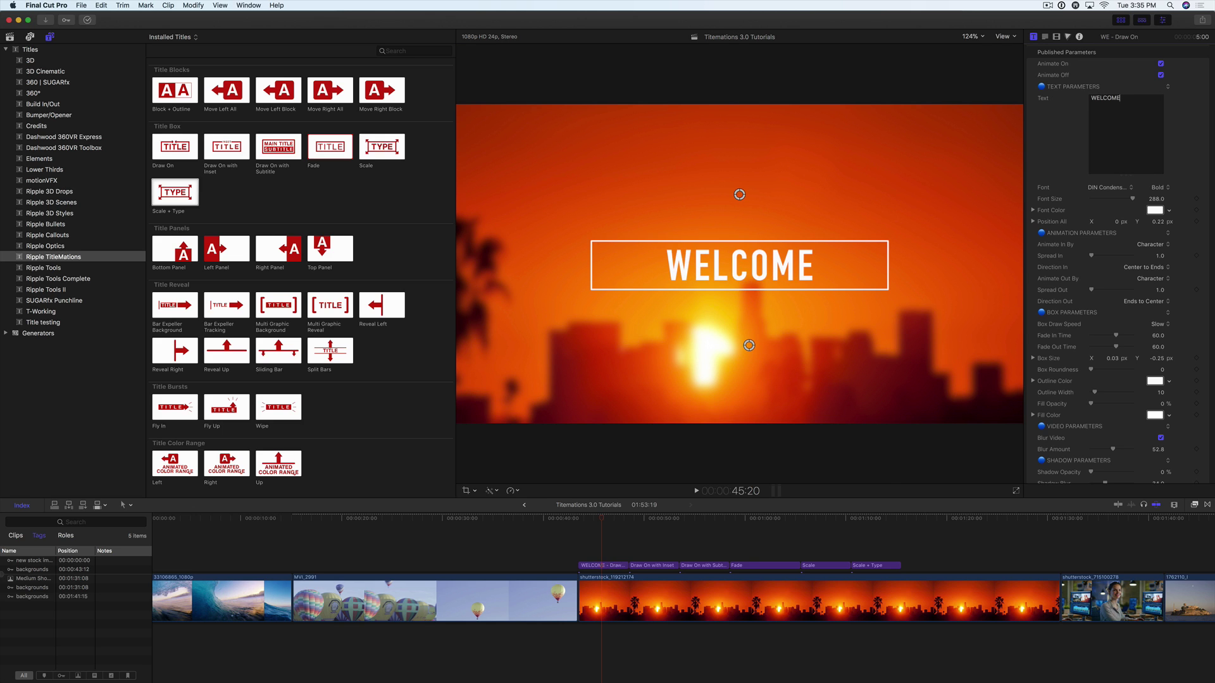
{"action": "mouse_move", "coordinate": [751, 347]}
{"action": "left_mouse_down"}
{"action": "mouse_move", "coordinate": [725, 345]}
{"action": "mouse_move", "coordinate": [752, 348]}
{"action": "mouse_move", "coordinate": [739, 365]}
{"action": "left_mouse_up"}
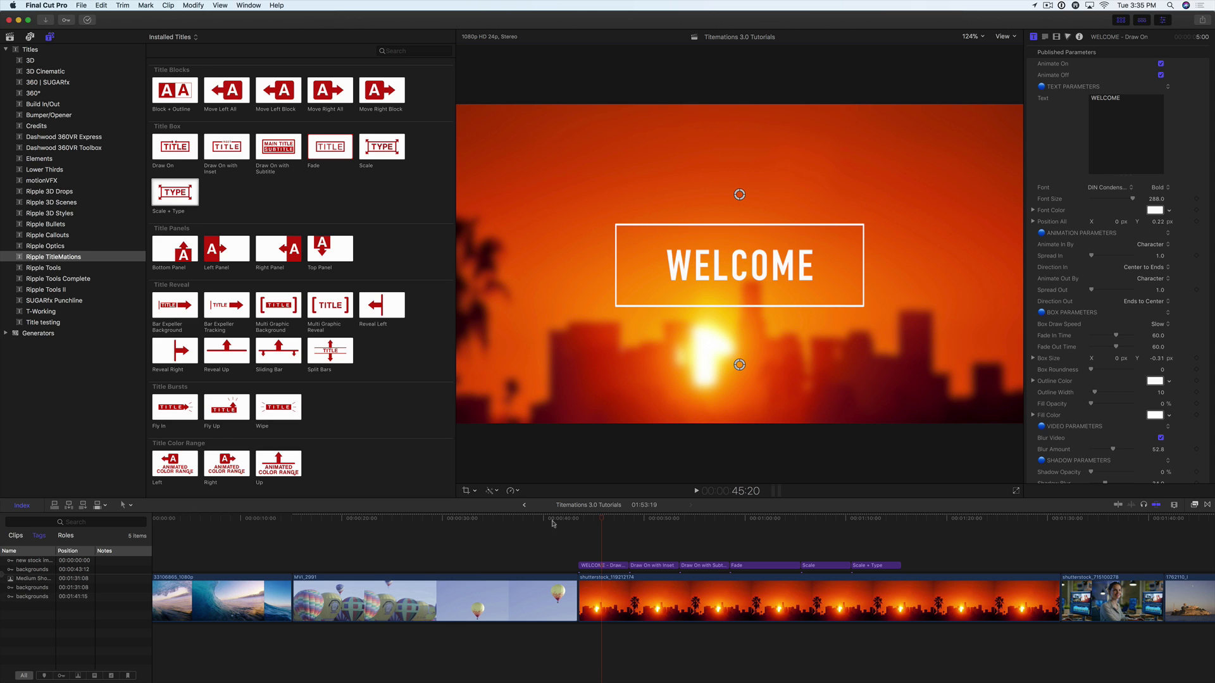
- Play the WELCOME title from its start to review the box and text animation
{"action": "left_click", "coordinate": [575, 519]}
{"action": "key", "text": "space"}
{"action": "key", "text": "space"}
- Set the WELCOME title's Direction In to Forwards and Spread In to 2.0, after previewing it with a spread of 0
{"action": "mouse_move", "coordinate": [608, 519]}
{"action": "left_mouse_down"}
{"action": "mouse_move", "coordinate": [577, 520]}
{"action": "mouse_move", "coordinate": [595, 520]}
{"action": "left_mouse_up"}
{"action": "left_click", "coordinate": [1145, 267]}
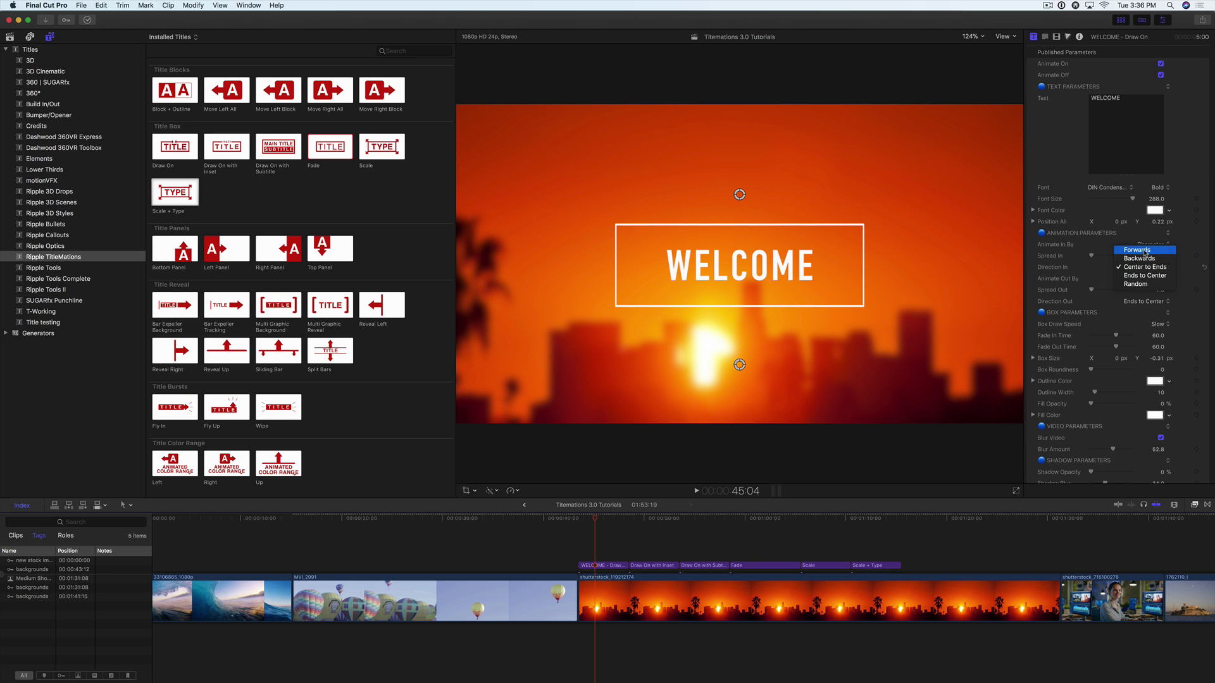
{"action": "left_click", "coordinate": [1145, 253]}
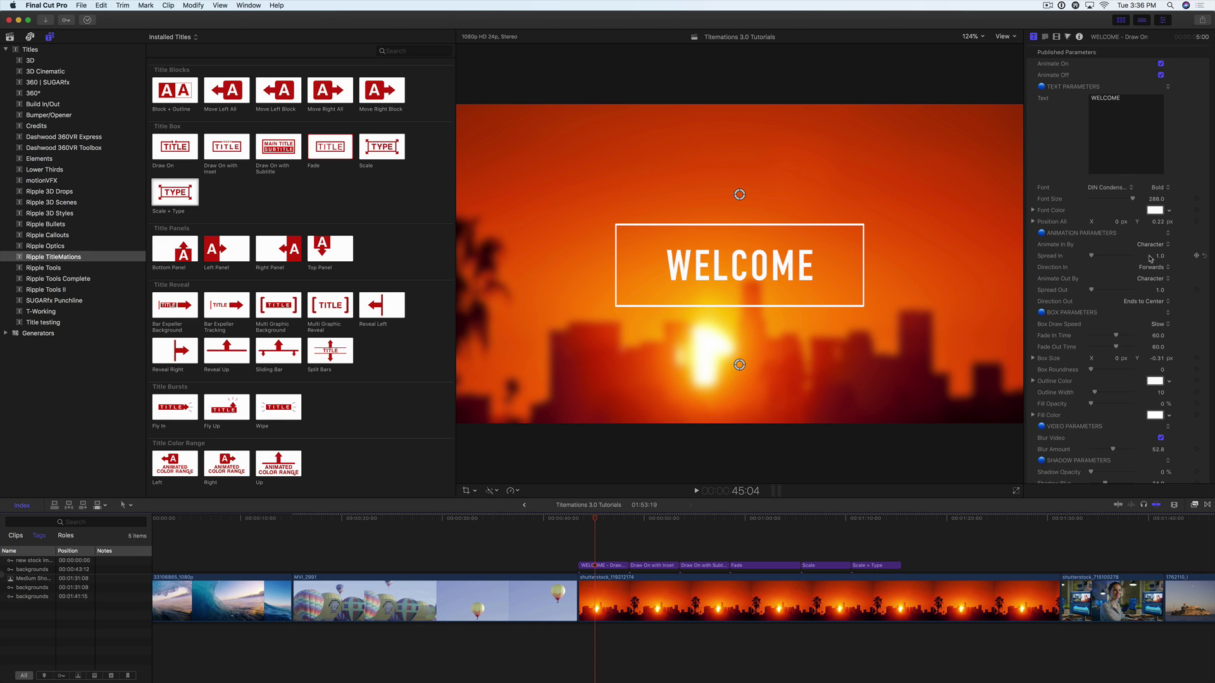
{"action": "left_click_drag", "start_coordinate": [1091, 258], "coordinate": [1082, 259]}
{"action": "left_click", "coordinate": [577, 519]}
{"action": "key", "text": "space"}
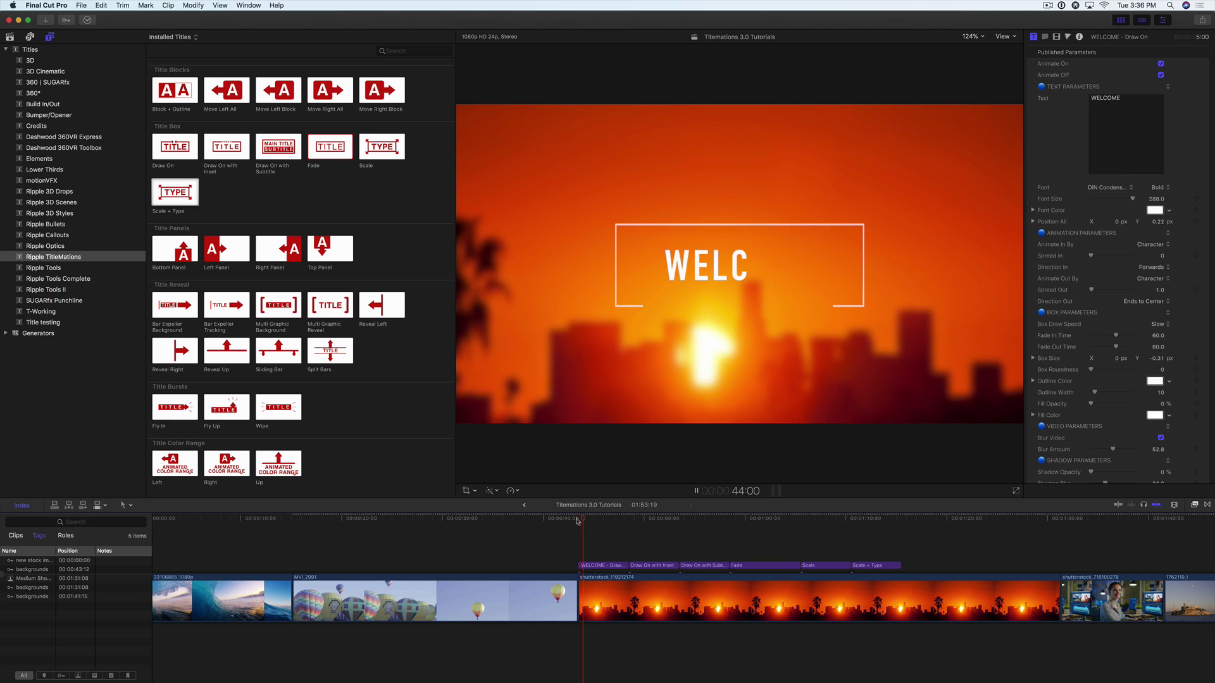
{"action": "left_click", "coordinate": [577, 519]}
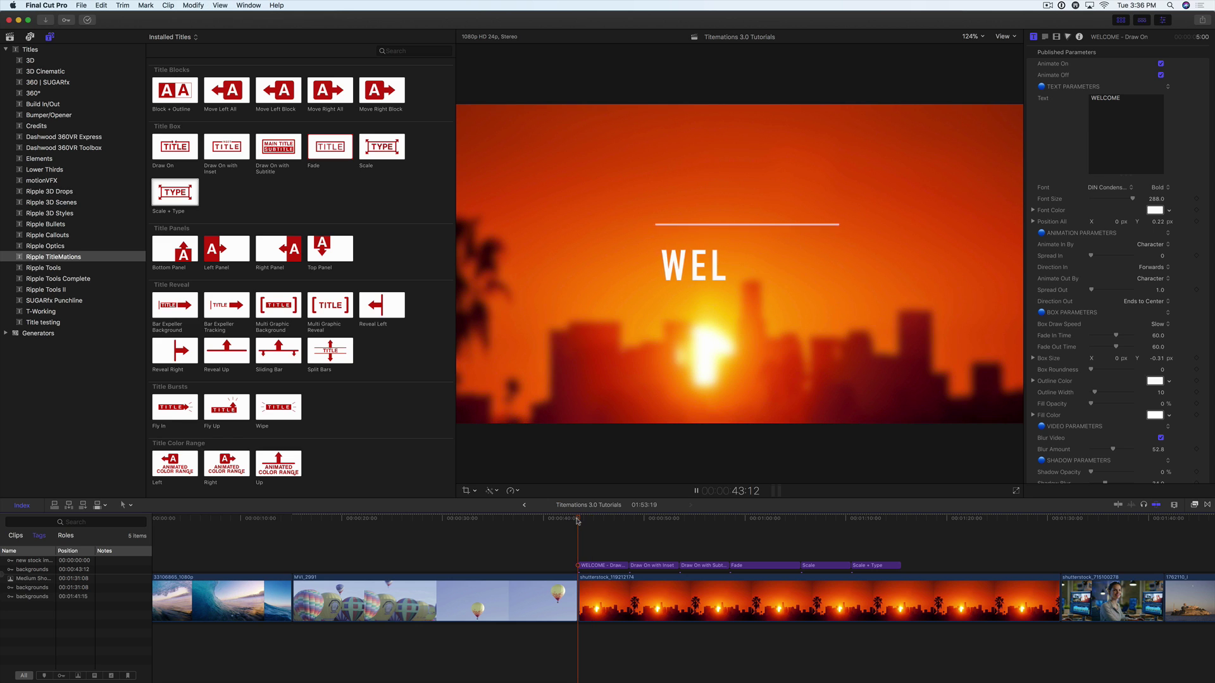
{"action": "key", "text": "space"}
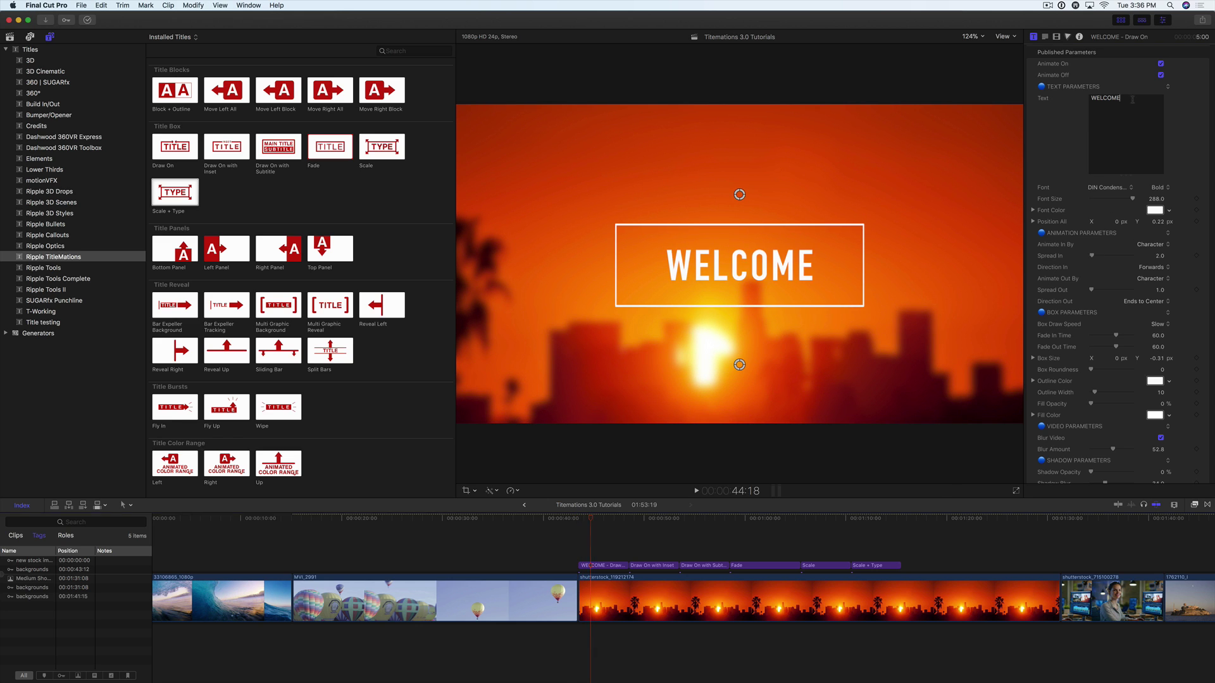
- Extend the title's text to WELCOME TO LA and widen its box to X 0.04 px
{"action": "type", "text": "TO LA"}
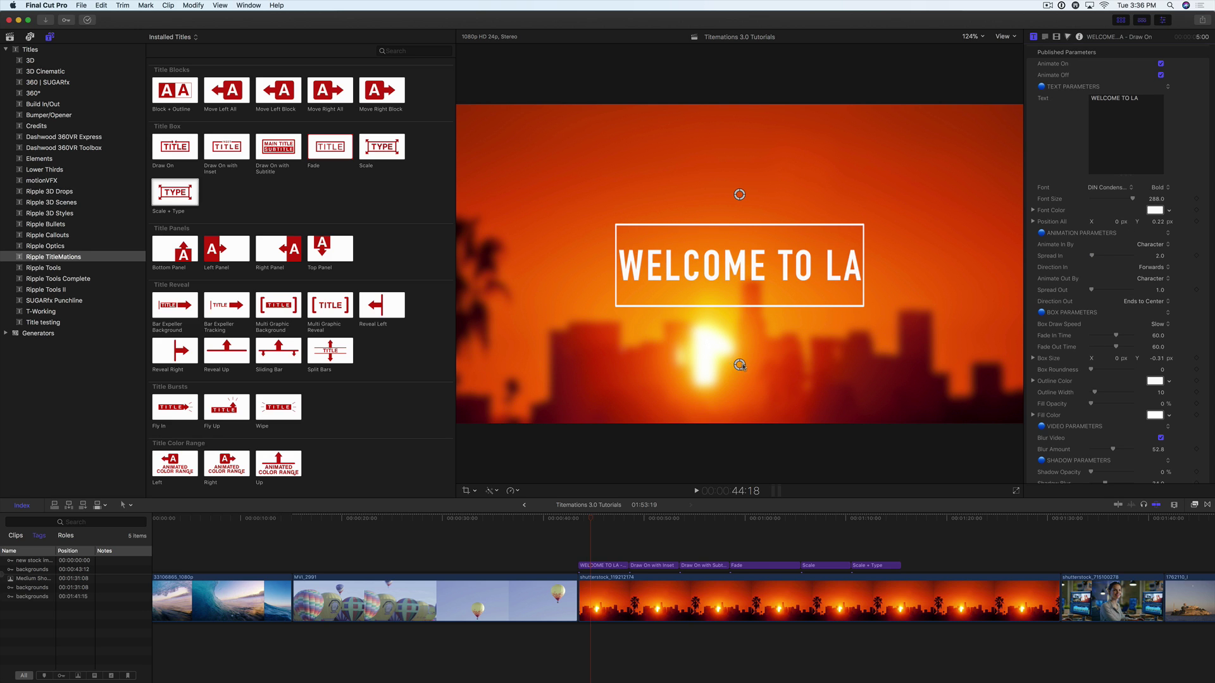
{"action": "left_click_drag", "start_coordinate": [743, 367], "coordinate": [753, 363]}
- Set the WELCOME TO LA title to animate in by Word and preview it from its start
{"action": "left_click", "coordinate": [1150, 245]}
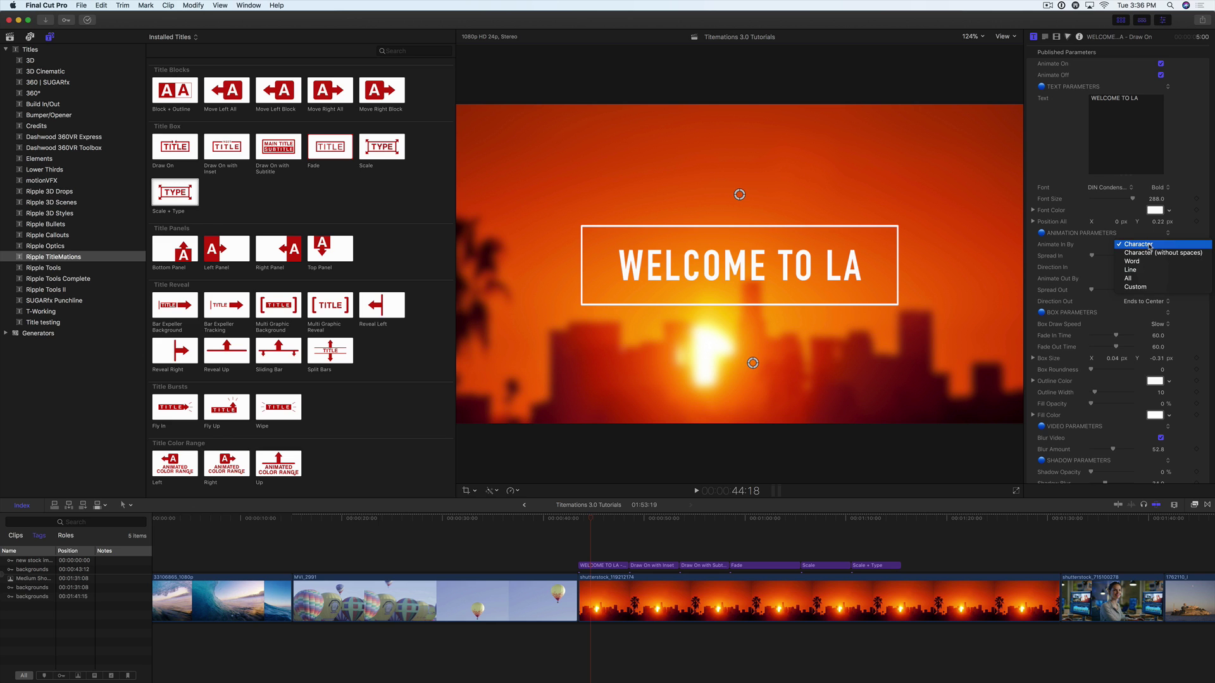
{"action": "left_click", "coordinate": [1147, 262]}
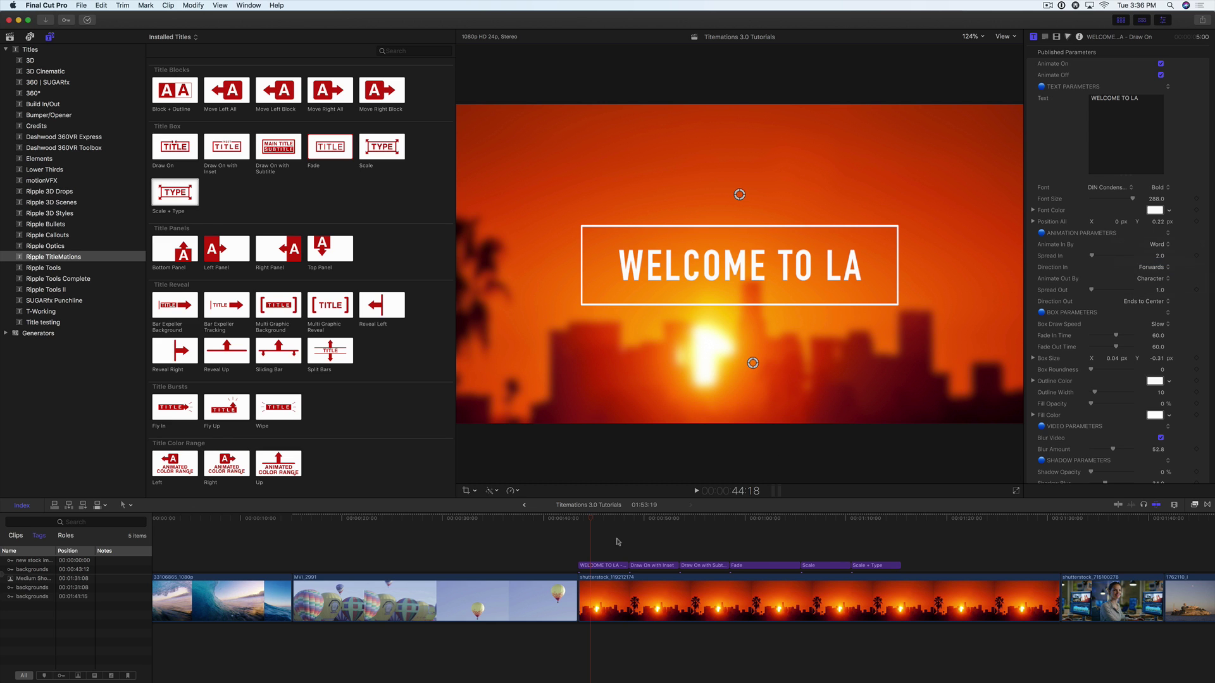
{"action": "left_click", "coordinate": [577, 519]}
{"action": "key", "text": "space"}
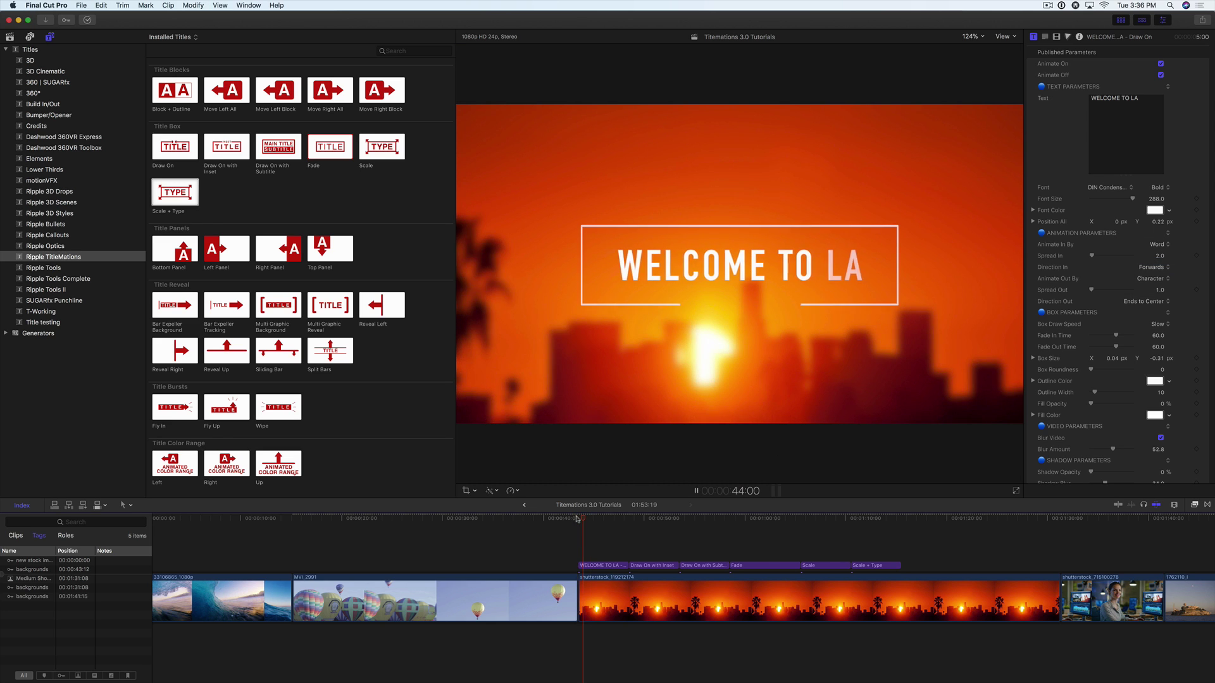
{"action": "left_click", "coordinate": [577, 519]}
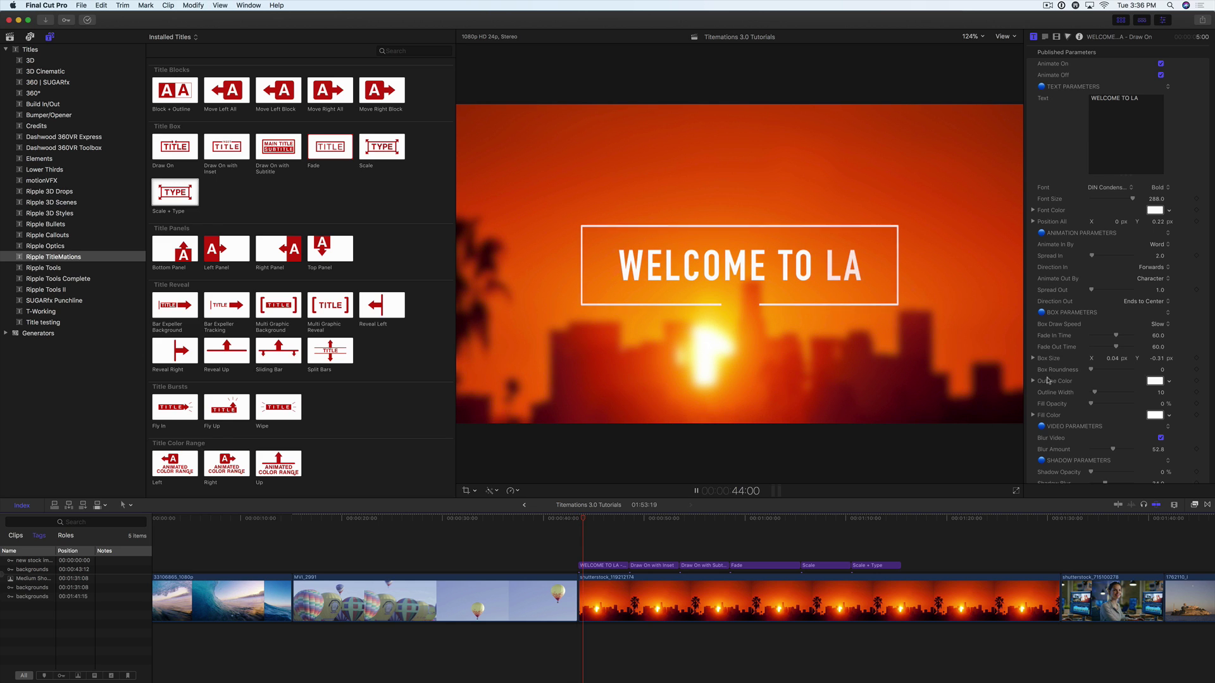
{"action": "key", "text": "space"}
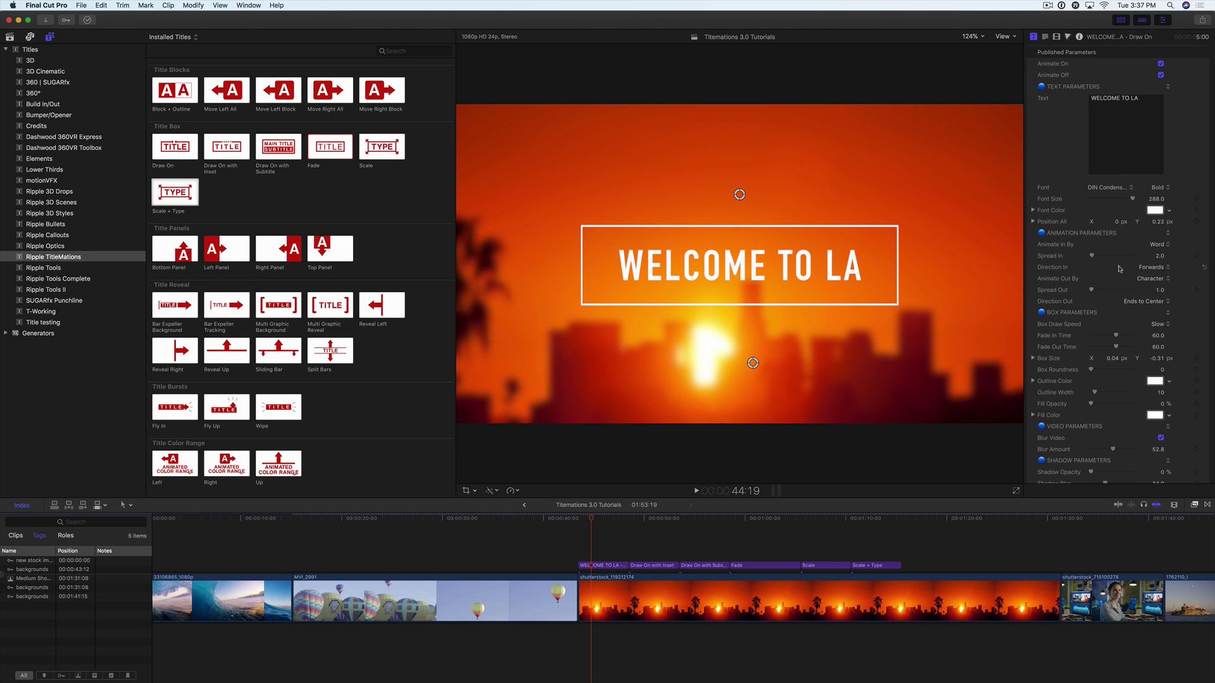
{"action": "left_click", "coordinate": [1156, 268]}
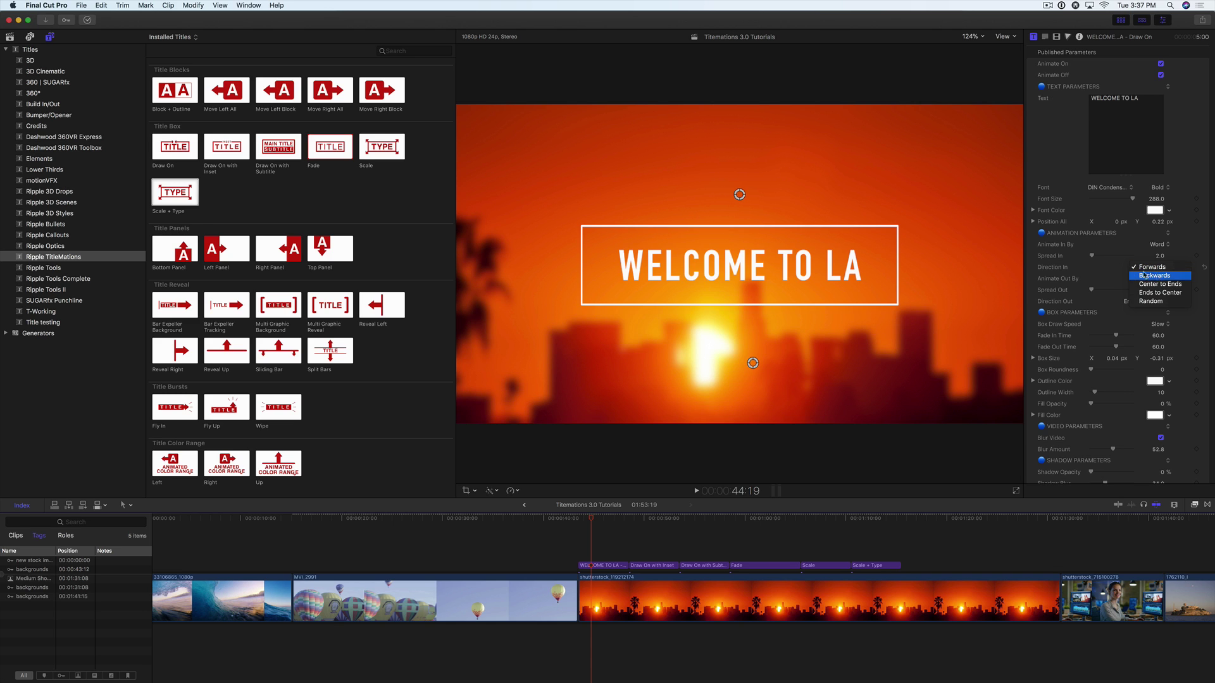
{"action": "left_click", "coordinate": [1086, 279]}
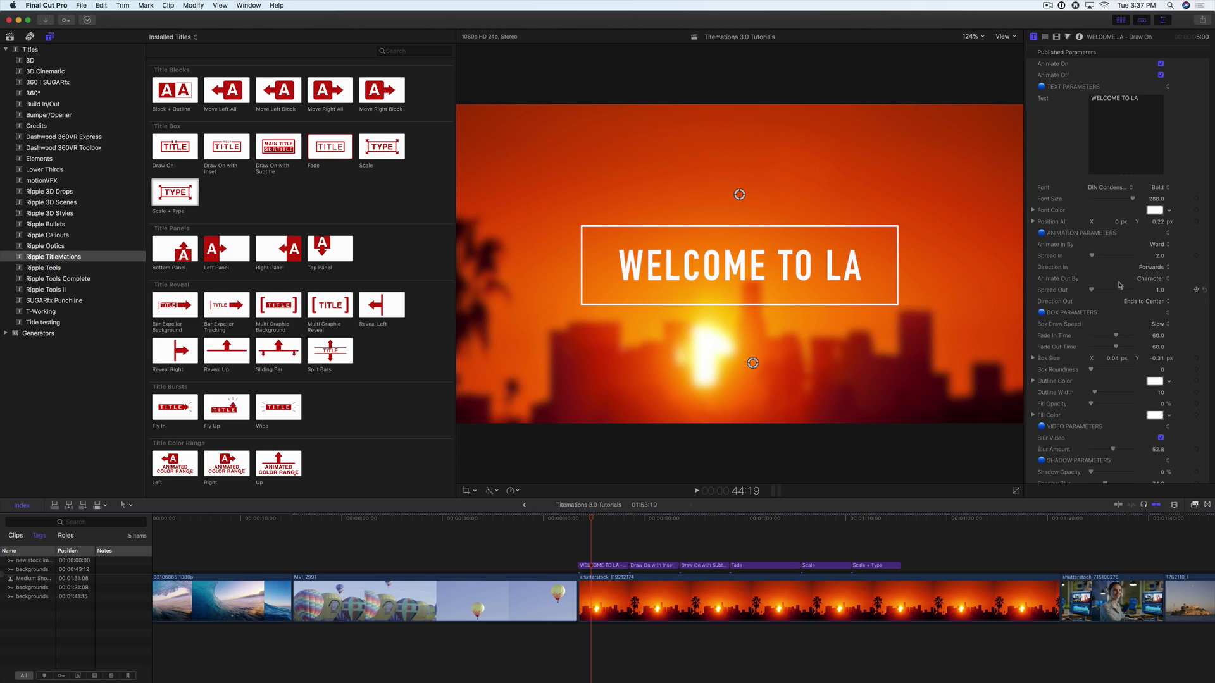
{"action": "left_click", "coordinate": [1157, 280]}
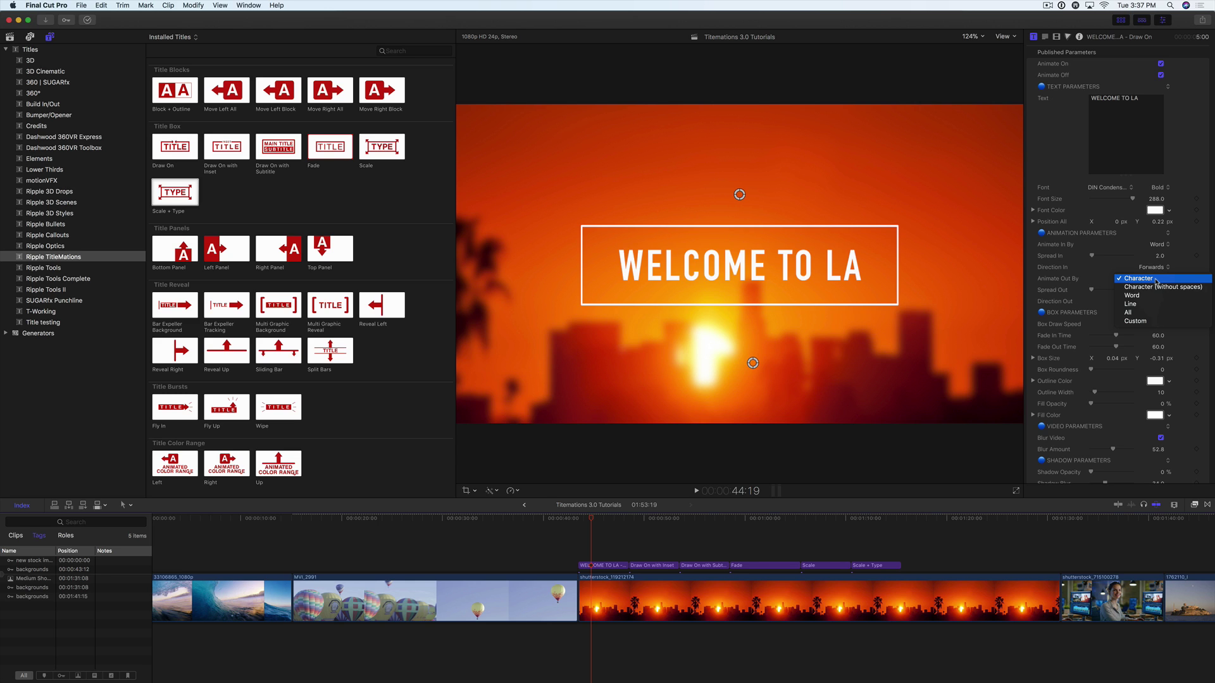
{"action": "left_click", "coordinate": [1088, 290]}
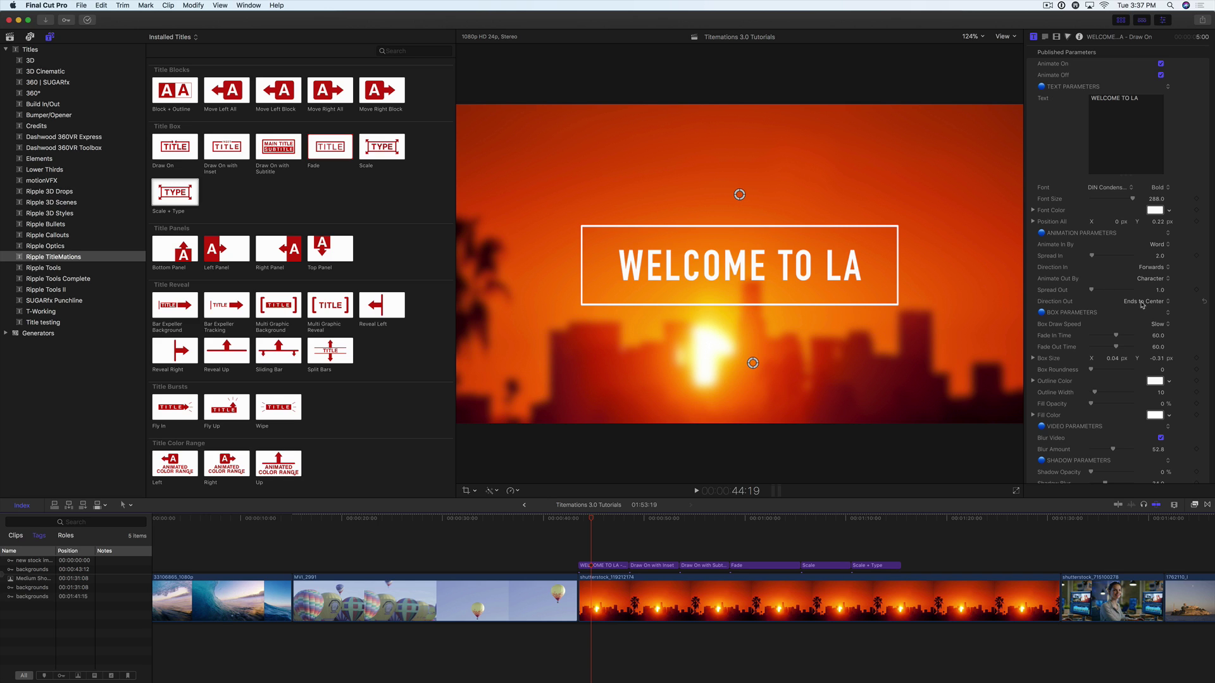
- Set the Box Draw Speed to Medium, Fade In Time to 21 and Fade Out Time to 30
{"action": "scroll", "coordinate": [1142, 304], "scroll_direction": "down", "scroll_amount": 2}
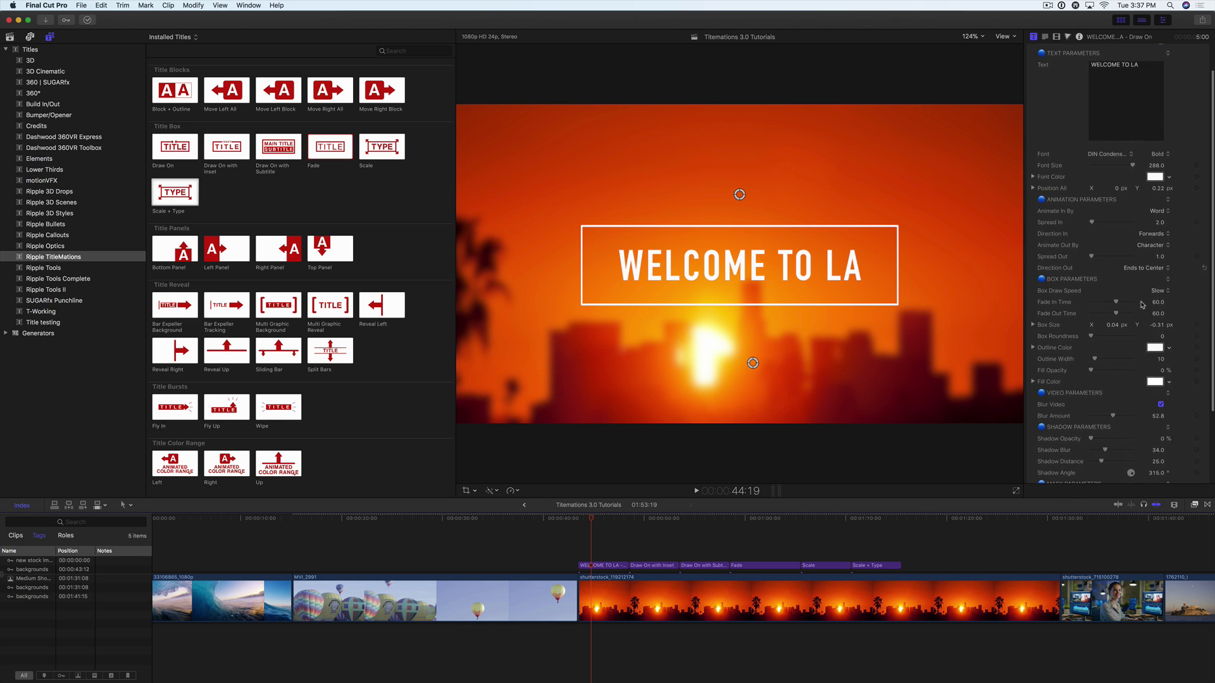
{"action": "left_click", "coordinate": [1163, 293]}
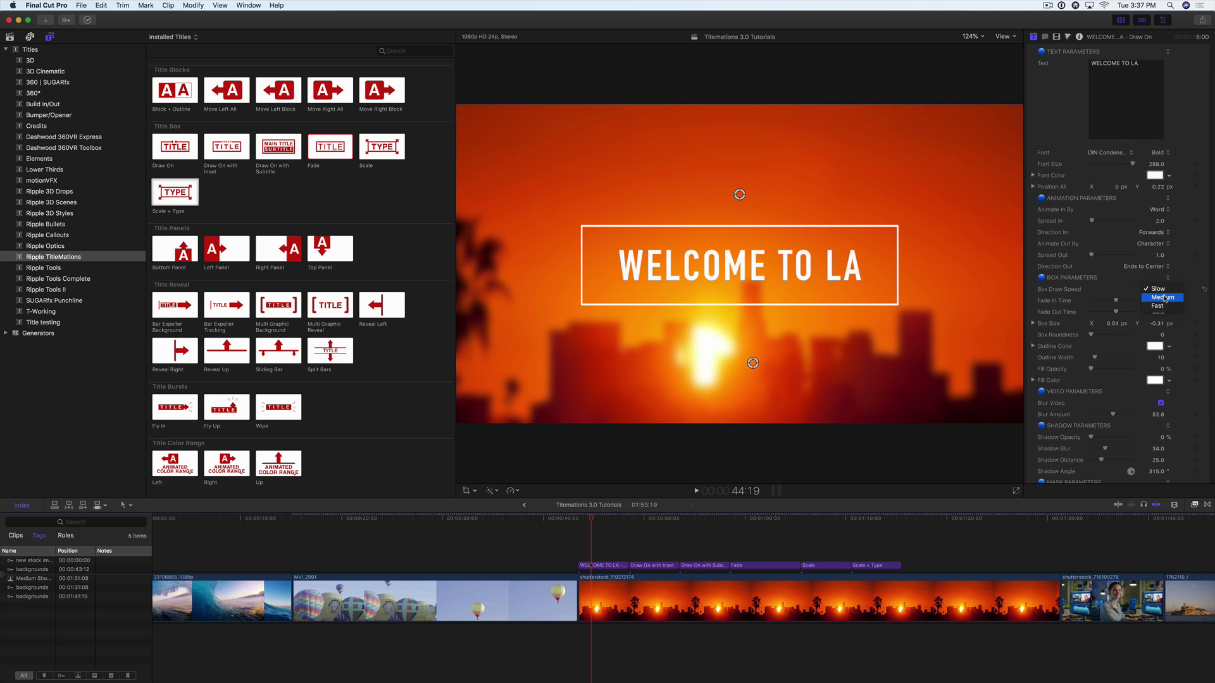
{"action": "left_click", "coordinate": [1164, 298]}
{"action": "mouse_move", "coordinate": [1116, 302]}
{"action": "left_mouse_down"}
{"action": "mouse_move", "coordinate": [1105, 313]}
{"action": "mouse_move", "coordinate": [1099, 301]}
{"action": "left_mouse_up"}
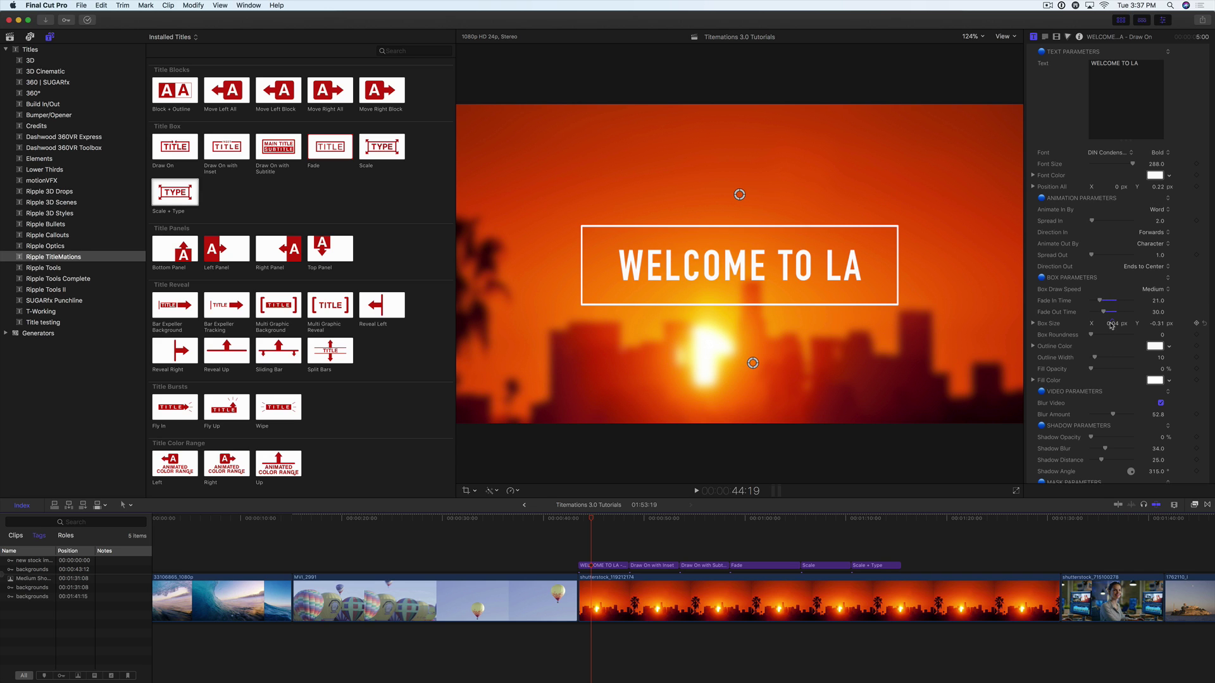
- Round the title box's corners to about 71 and make its outline yellow
{"action": "left_click_drag", "start_coordinate": [1091, 336], "coordinate": [1120, 337]}
{"action": "left_click", "coordinate": [1169, 347]}
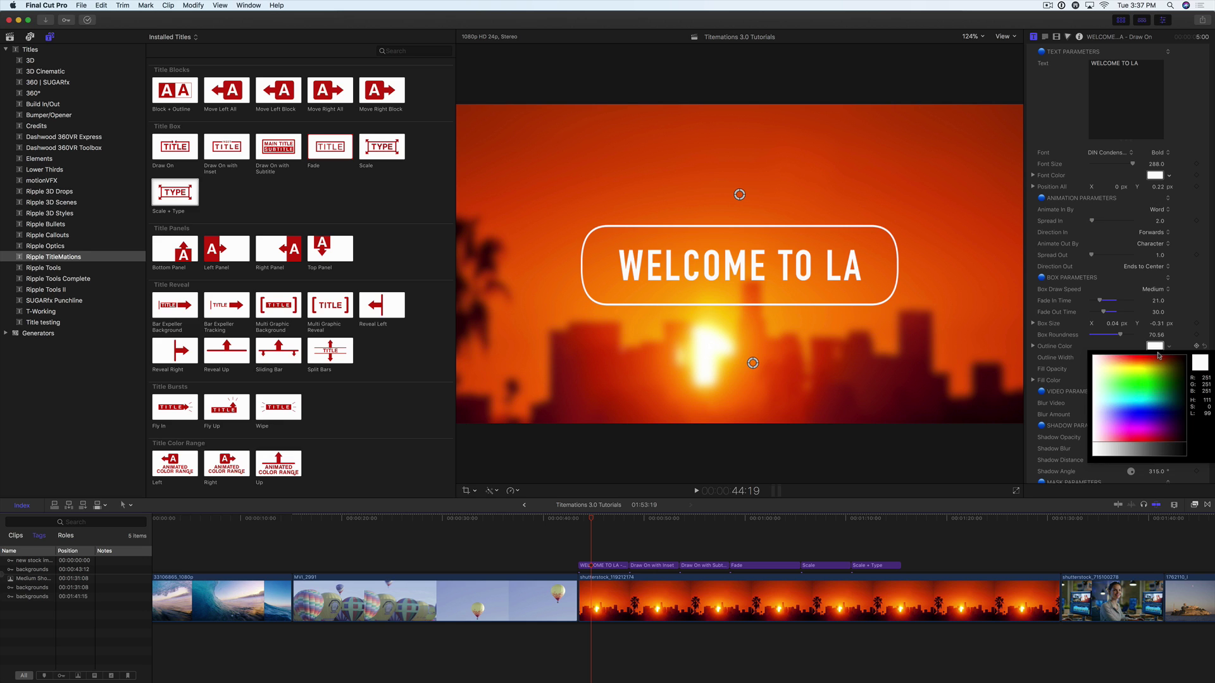
{"action": "left_click", "coordinate": [1145, 366]}
- Give the title box a golden orange fill at 21.75% opacity
{"action": "left_click_drag", "start_coordinate": [1104, 369], "coordinate": [1100, 370]}
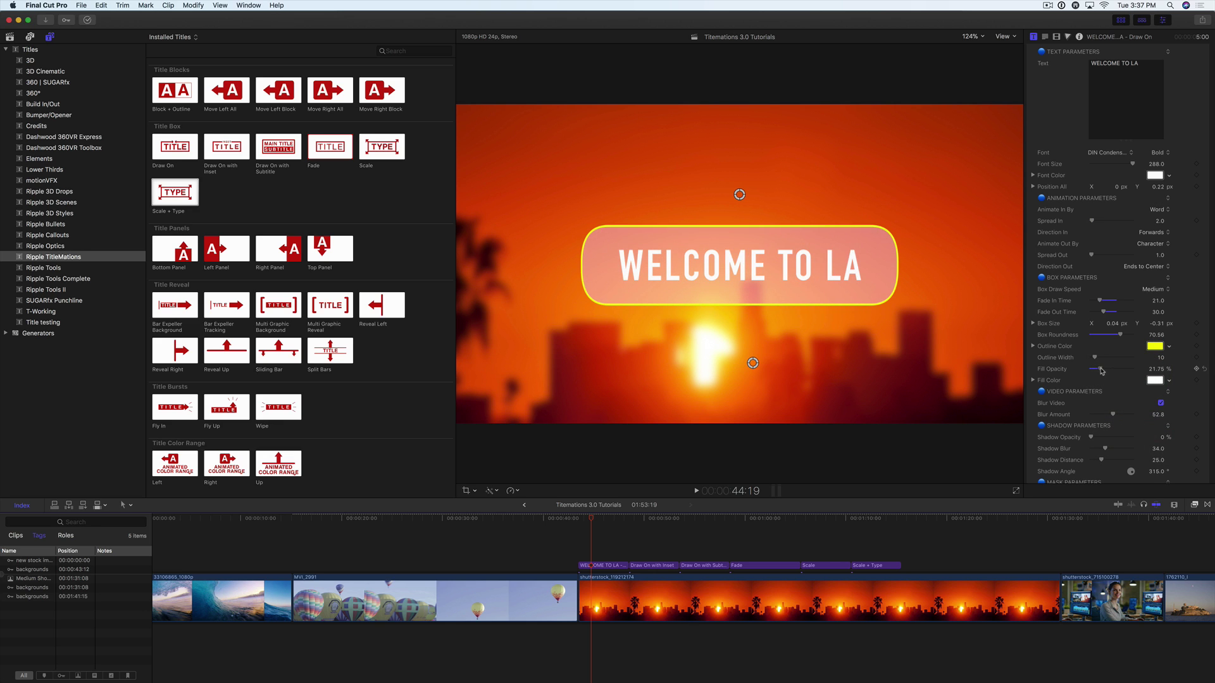
{"action": "left_click", "coordinate": [1169, 380]}
{"action": "left_click", "coordinate": [1152, 395]}
{"action": "left_click", "coordinate": [1100, 358]}
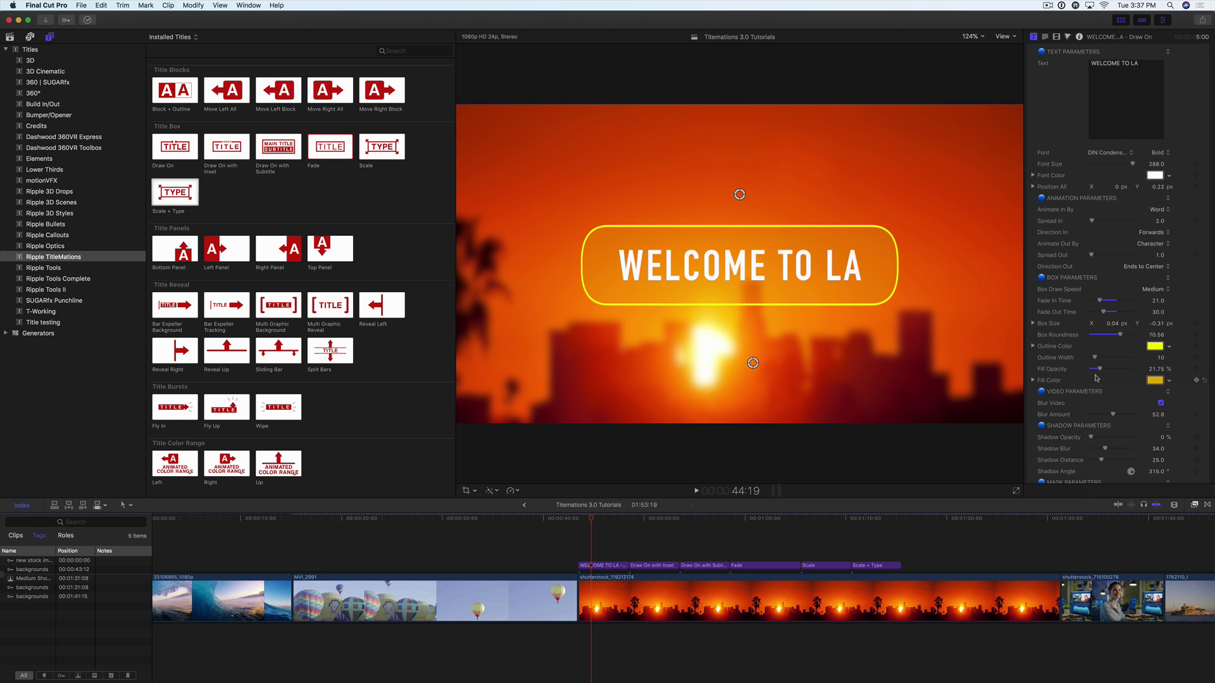
- Turn Blur Video off and back on to compare the background with and without blur
{"action": "scroll", "coordinate": [1096, 378], "scroll_direction": "down", "scroll_amount": 3}
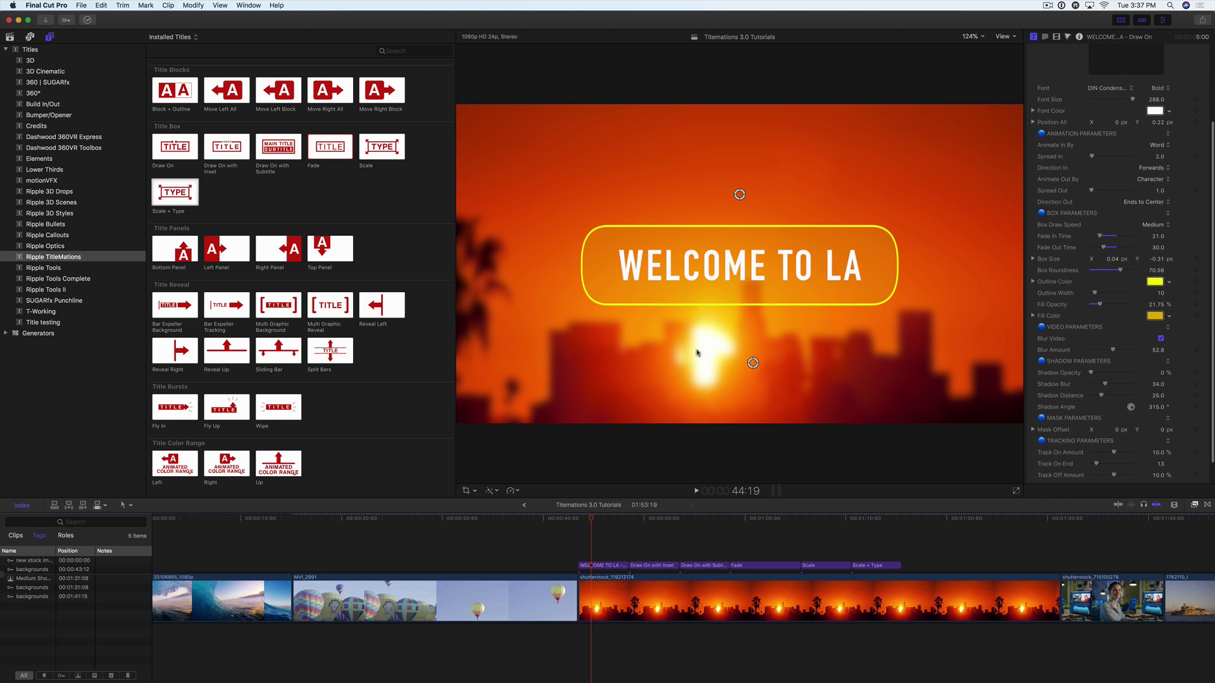
{"action": "left_click", "coordinate": [1161, 339]}
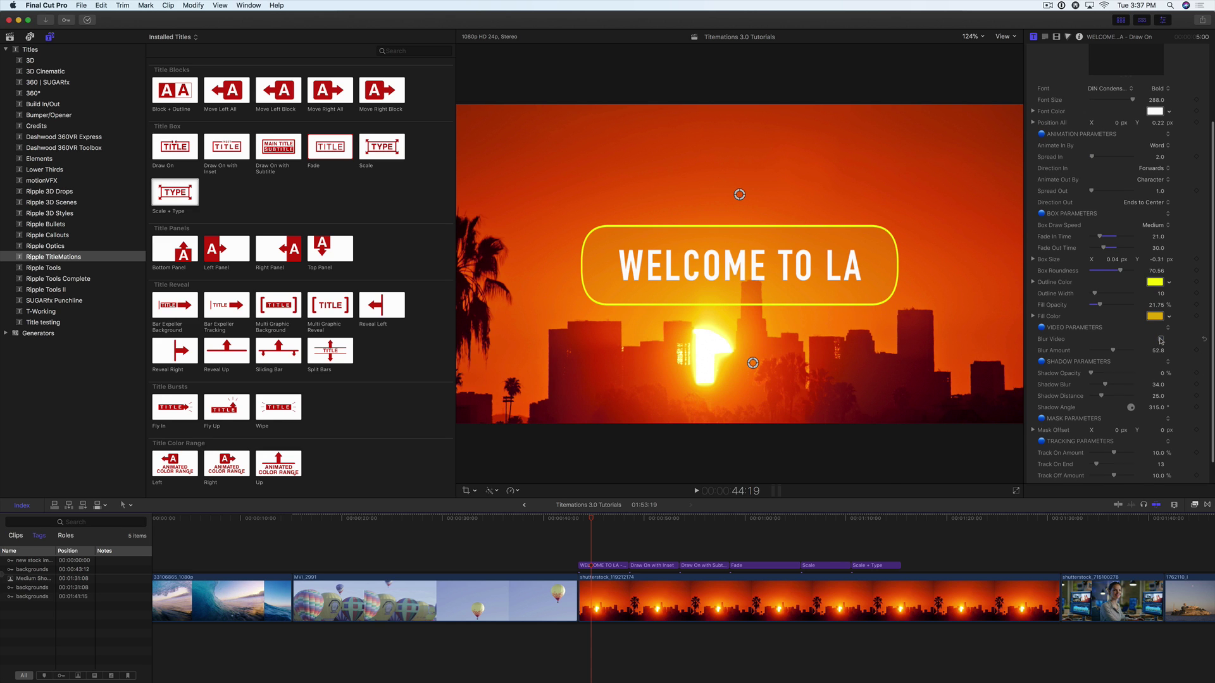
{"action": "left_click", "coordinate": [1160, 339]}
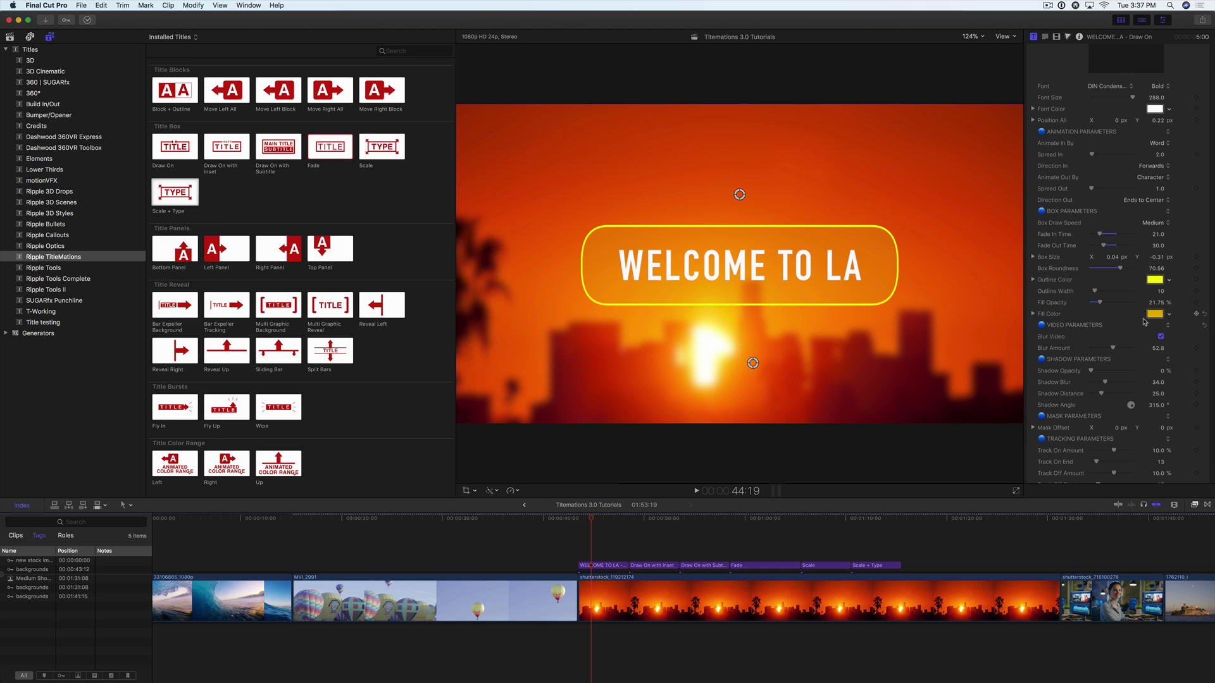
- Play the restyled WELCOME TO LA title from its start and park the playhead at its middle
{"action": "left_click", "coordinate": [578, 519]}
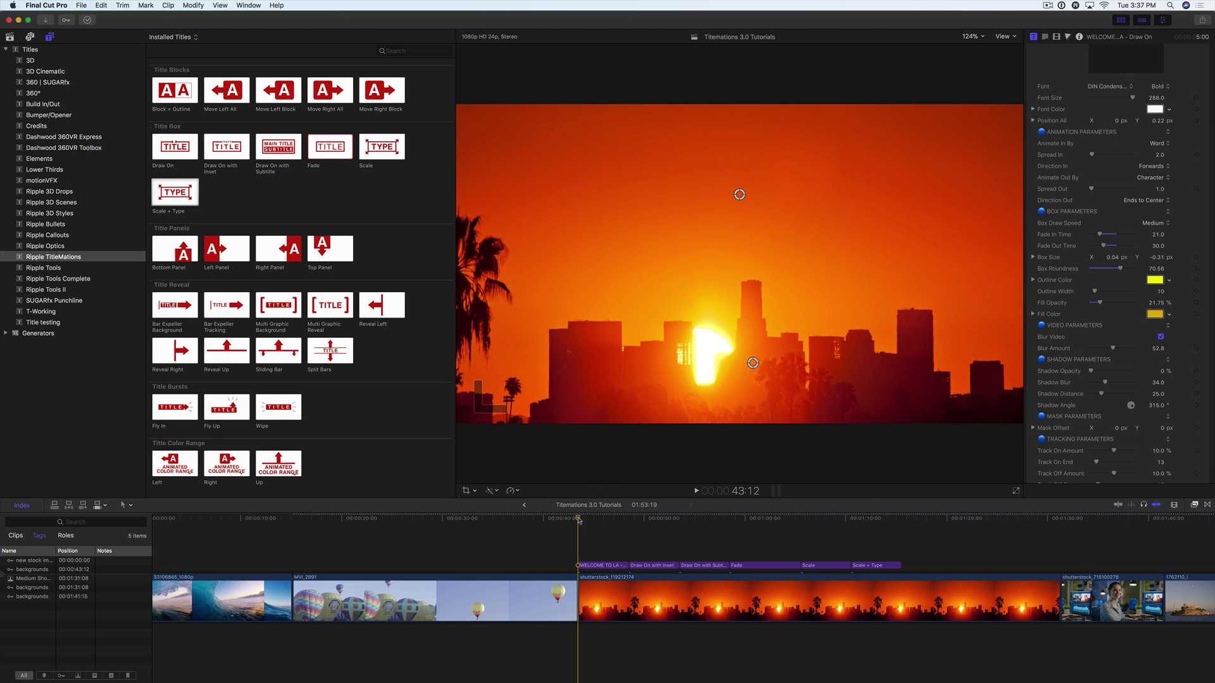
{"action": "key", "text": "space"}
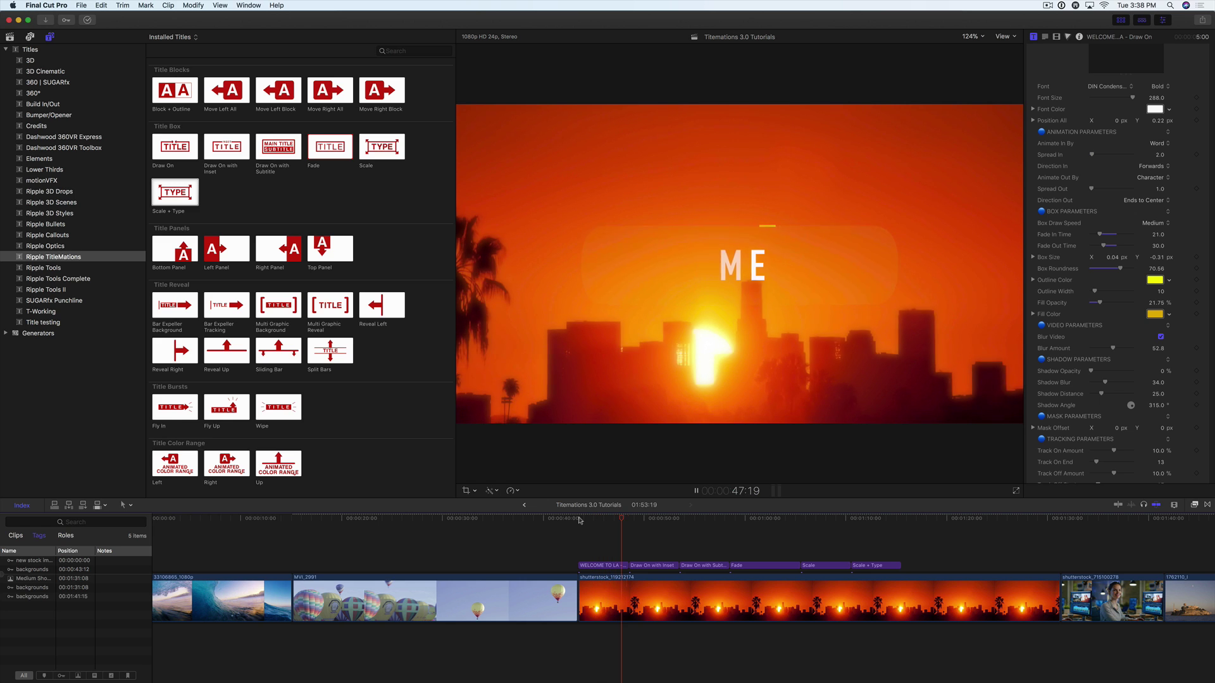
{"action": "key", "text": "space"}
{"action": "left_click", "coordinate": [602, 518]}
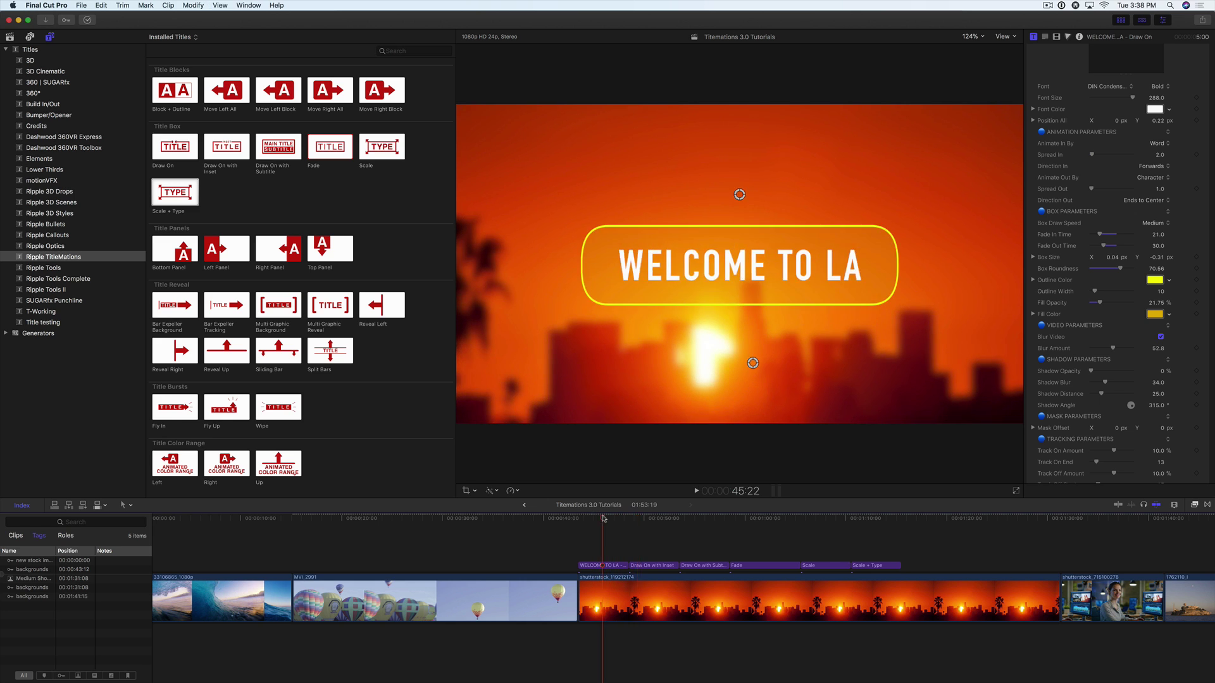
- Set the WELCOME TO LA title's background blur amount to about 56 and its shadow opacity to 24.57%
{"action": "scroll", "coordinate": [1090, 357], "scroll_direction": "up", "scroll_amount": 3}
{"action": "scroll", "coordinate": [1089, 356], "scroll_direction": "down", "scroll_amount": 3}
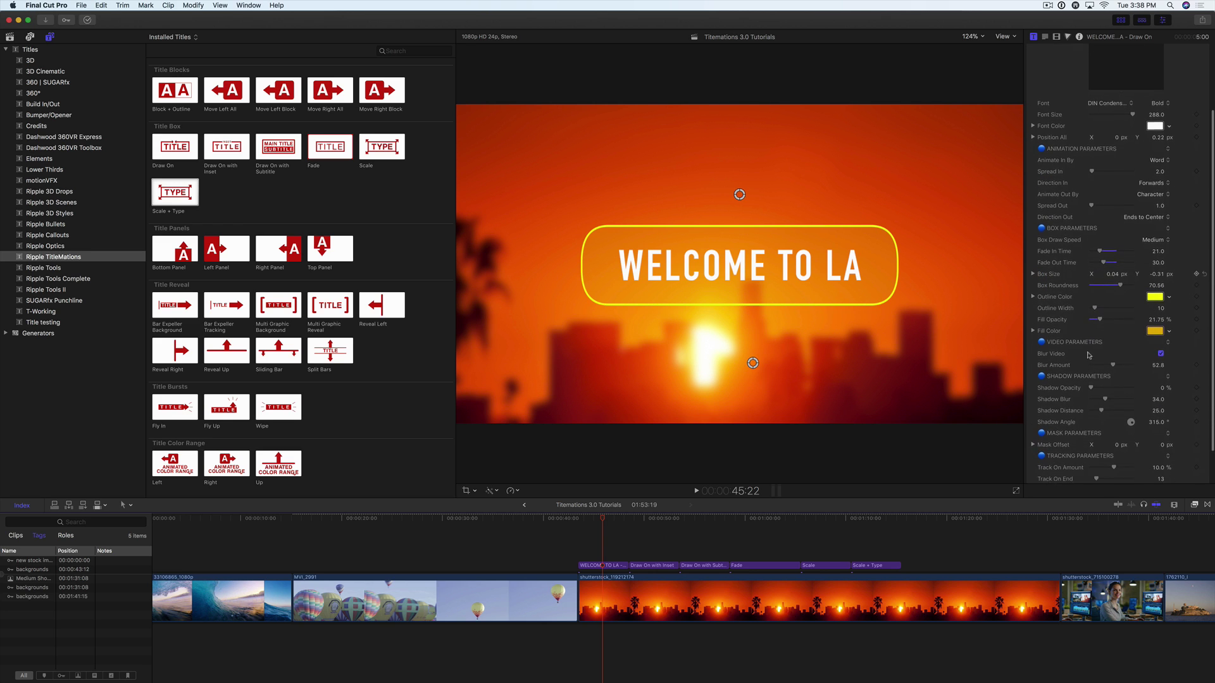
{"action": "left_click_drag", "start_coordinate": [1112, 358], "coordinate": [1105, 380]}
{"action": "scroll", "coordinate": [1107, 403], "scroll_direction": "down", "scroll_amount": 1}
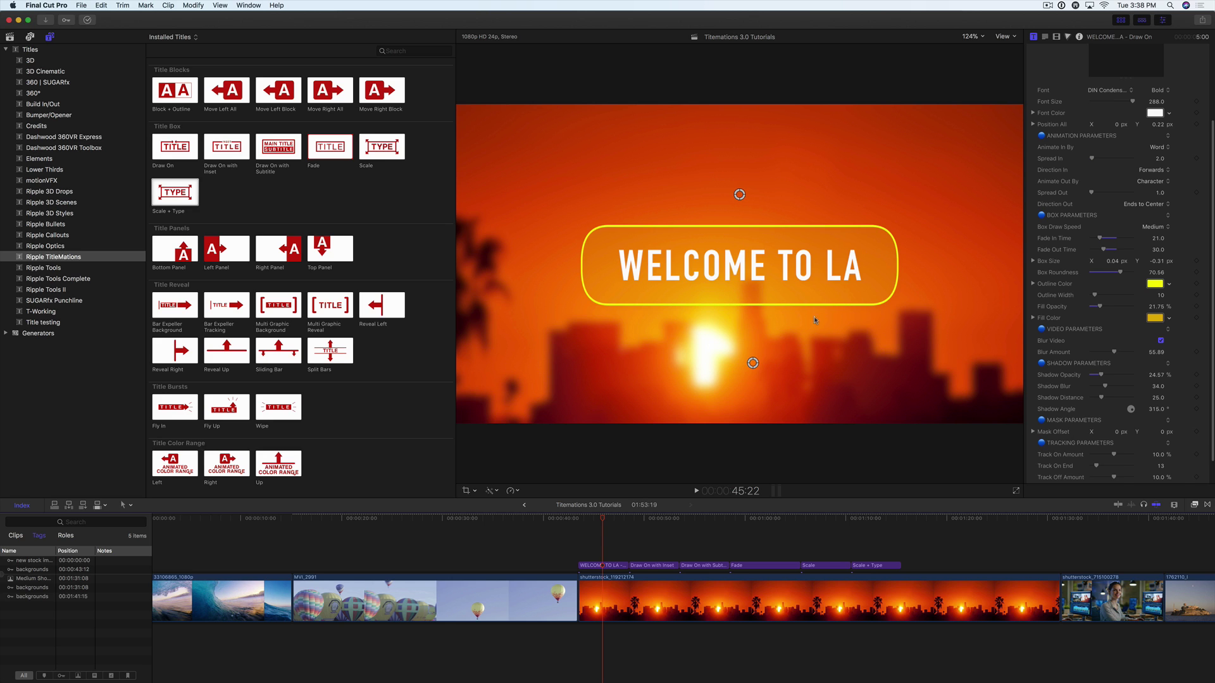
- Make the title box wider and shorter, at about X 0.05 and Y -0.27, and park the playhead within the title
{"action": "mouse_move", "coordinate": [752, 363]}
{"action": "left_mouse_down"}
{"action": "mouse_move", "coordinate": [752, 325]}
{"action": "mouse_move", "coordinate": [725, 340]}
{"action": "mouse_move", "coordinate": [757, 351]}
{"action": "left_mouse_up"}
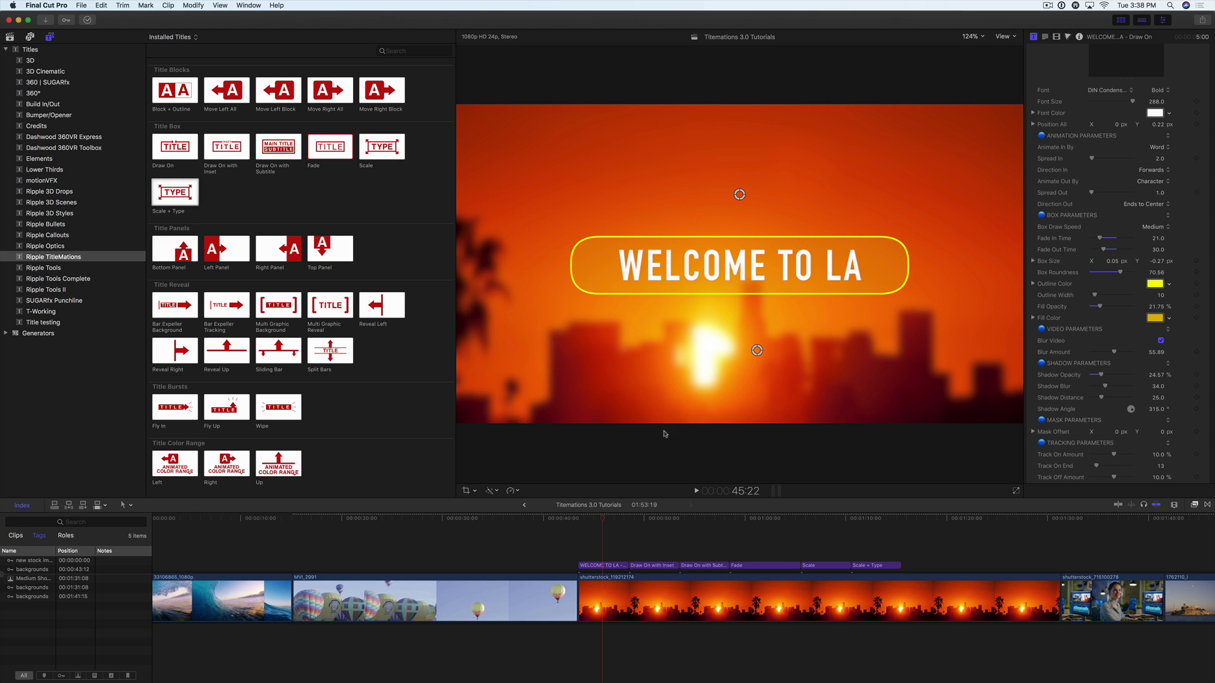
{"action": "left_click", "coordinate": [595, 518]}
- Review the tracking parameters and play the WELCOME TO LA title's opening from its start to check the letter spacing animation
{"action": "scroll", "coordinate": [1117, 436], "scroll_direction": "down", "scroll_amount": 1}
{"action": "left_click_drag", "start_coordinate": [1114, 429], "coordinate": [1113, 429]}
{"action": "scroll", "coordinate": [1112, 437], "scroll_direction": "down", "scroll_amount": 1}
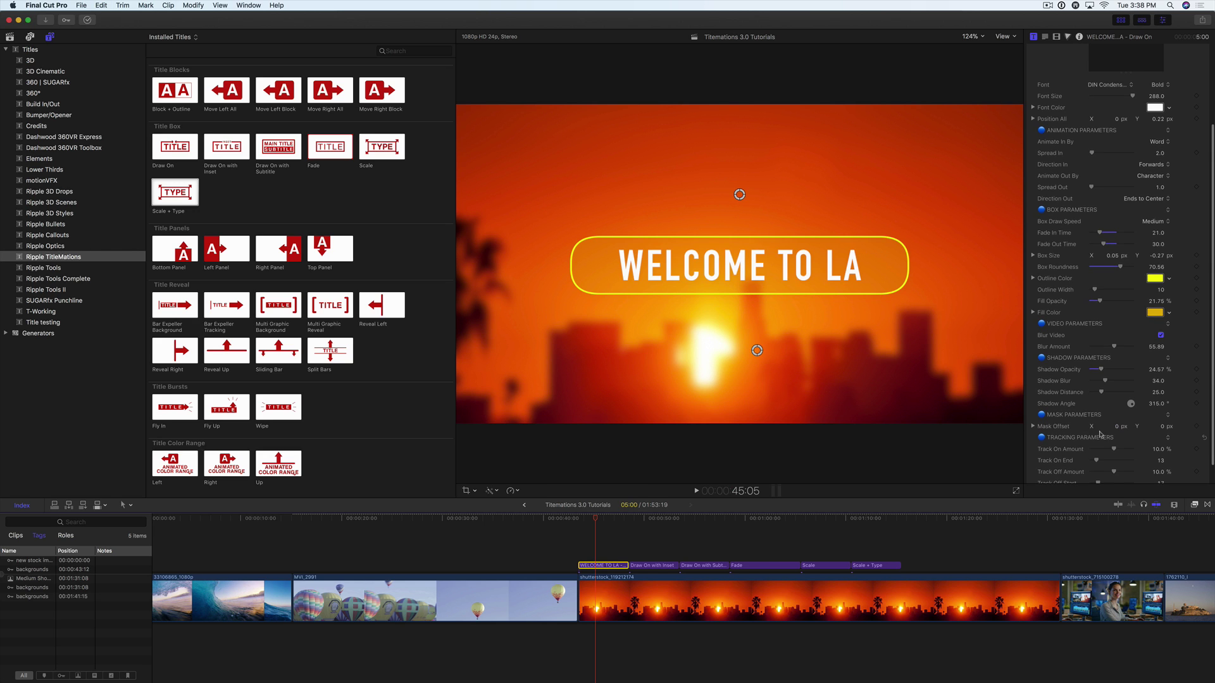
{"action": "scroll", "coordinate": [1100, 434], "scroll_direction": "down", "scroll_amount": 4}
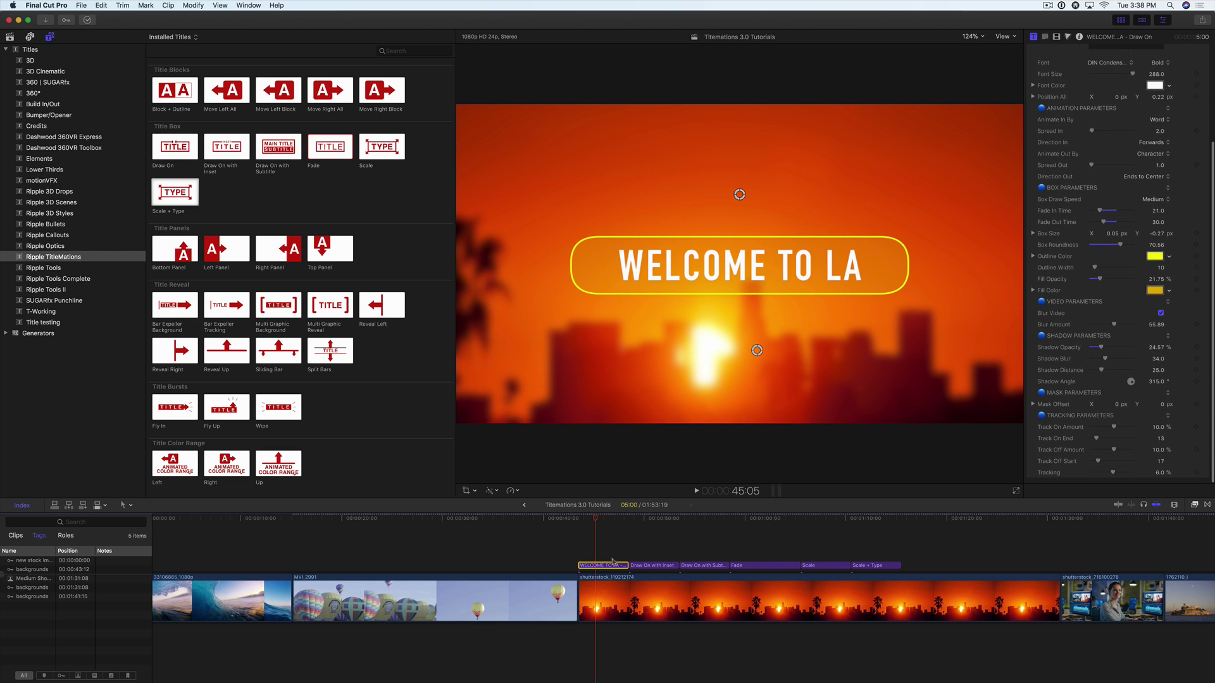
{"action": "left_click", "coordinate": [579, 519]}
{"action": "key", "text": "space"}
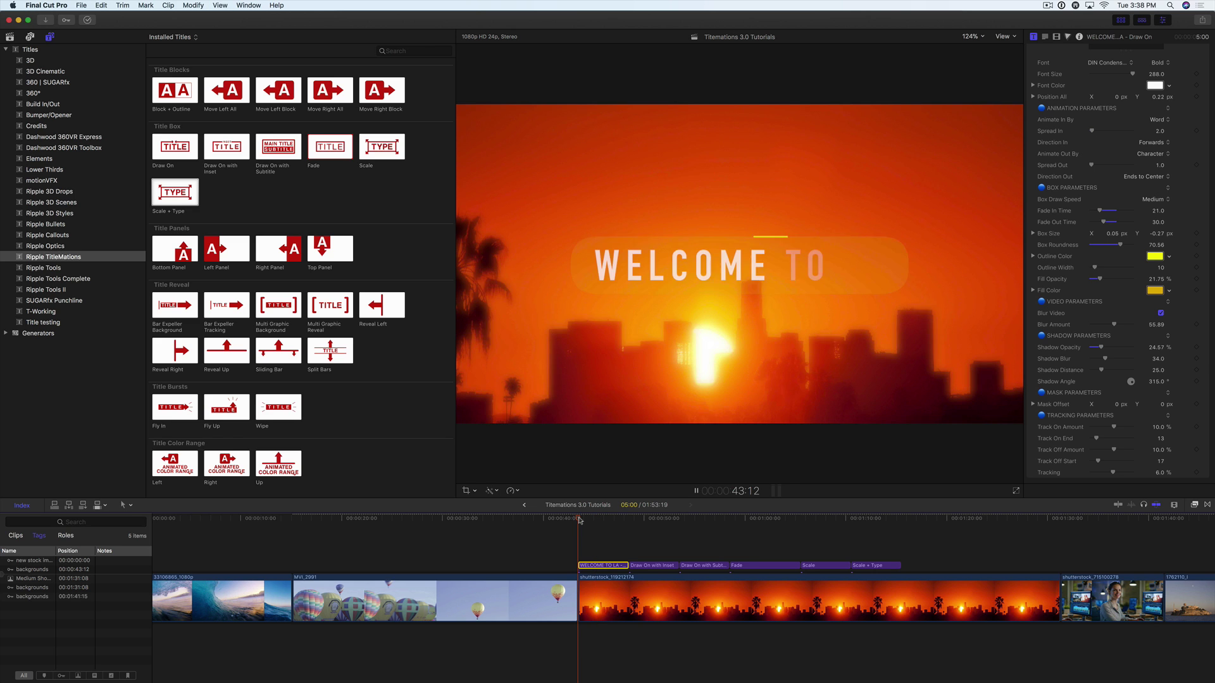
{"action": "left_click", "coordinate": [579, 519]}
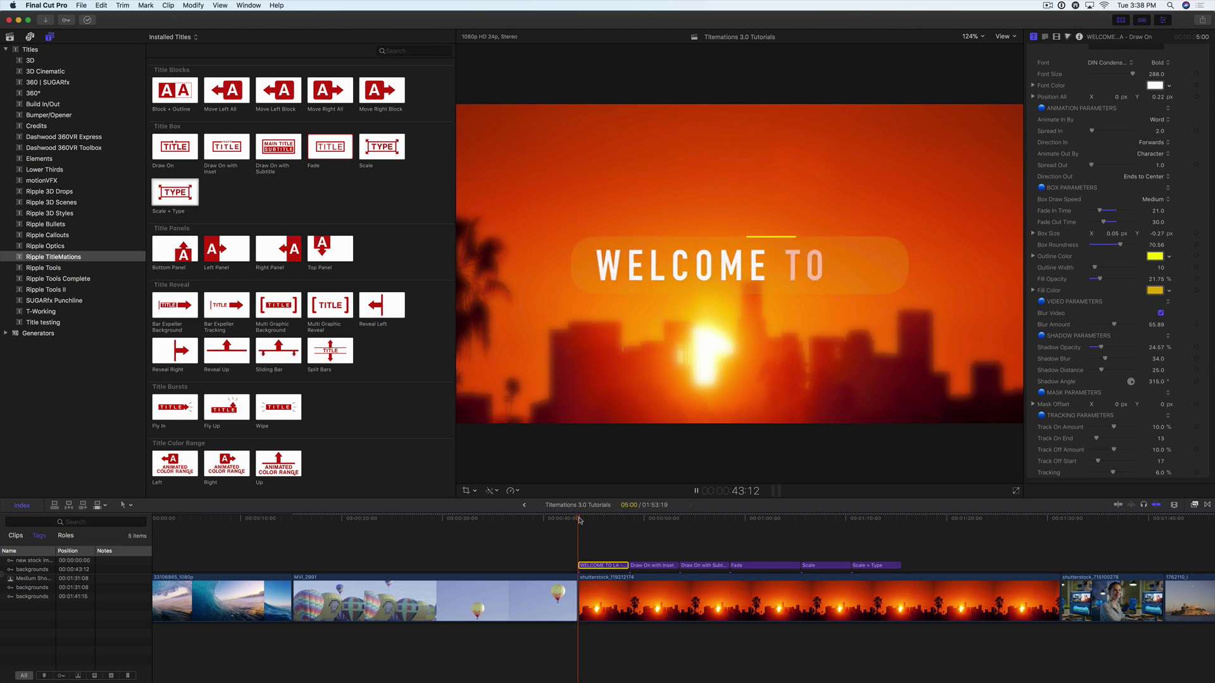
{"action": "key", "text": "space"}
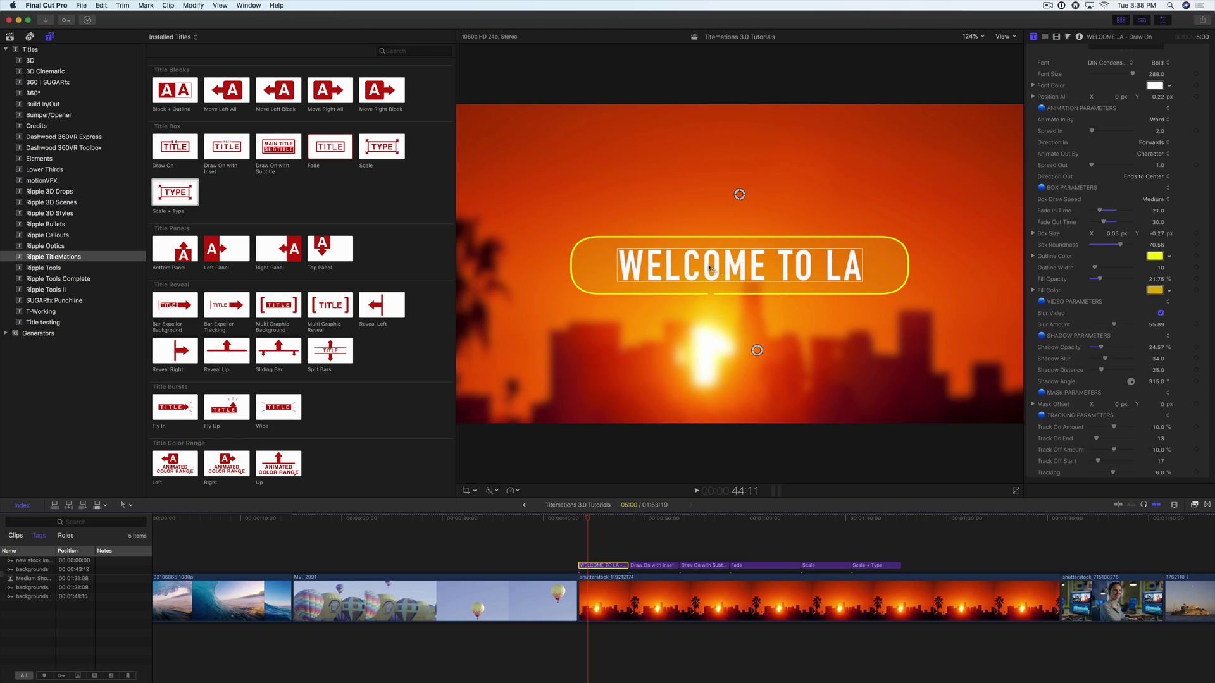
- Set Track On Amount to 0% and play the title's opening
{"action": "left_click", "coordinate": [1158, 428]}
{"action": "type", "text": "0"}
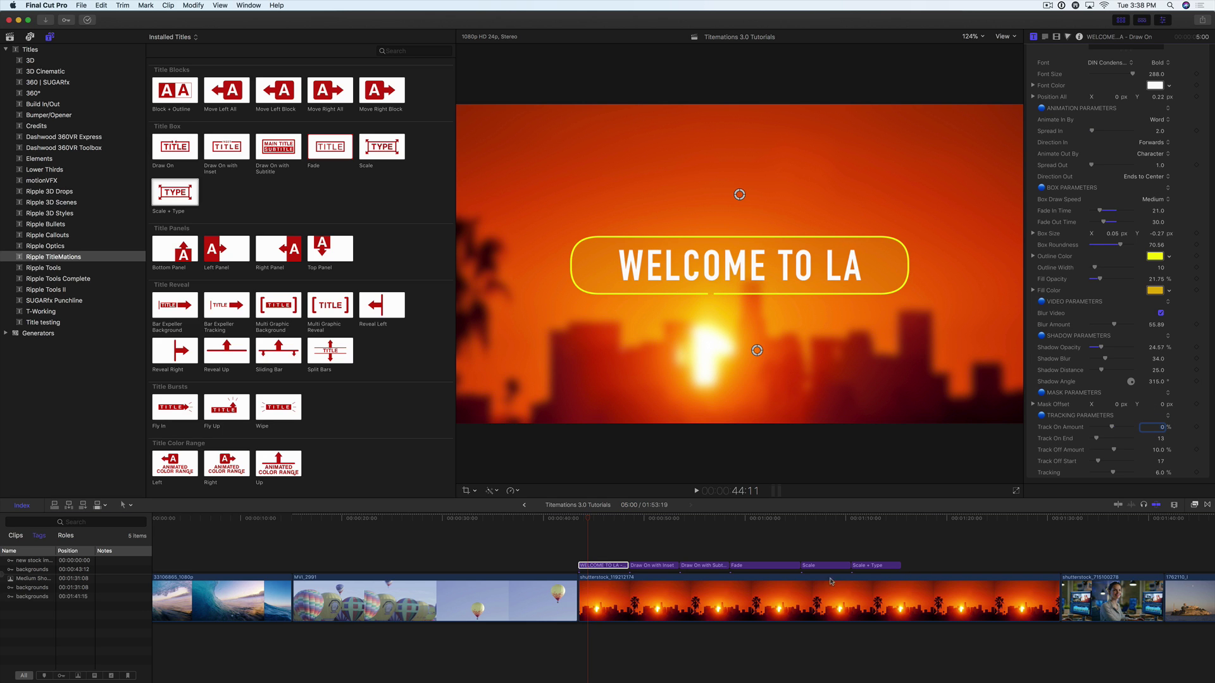
{"action": "key", "text": "Return"}
{"action": "key", "text": "space"}
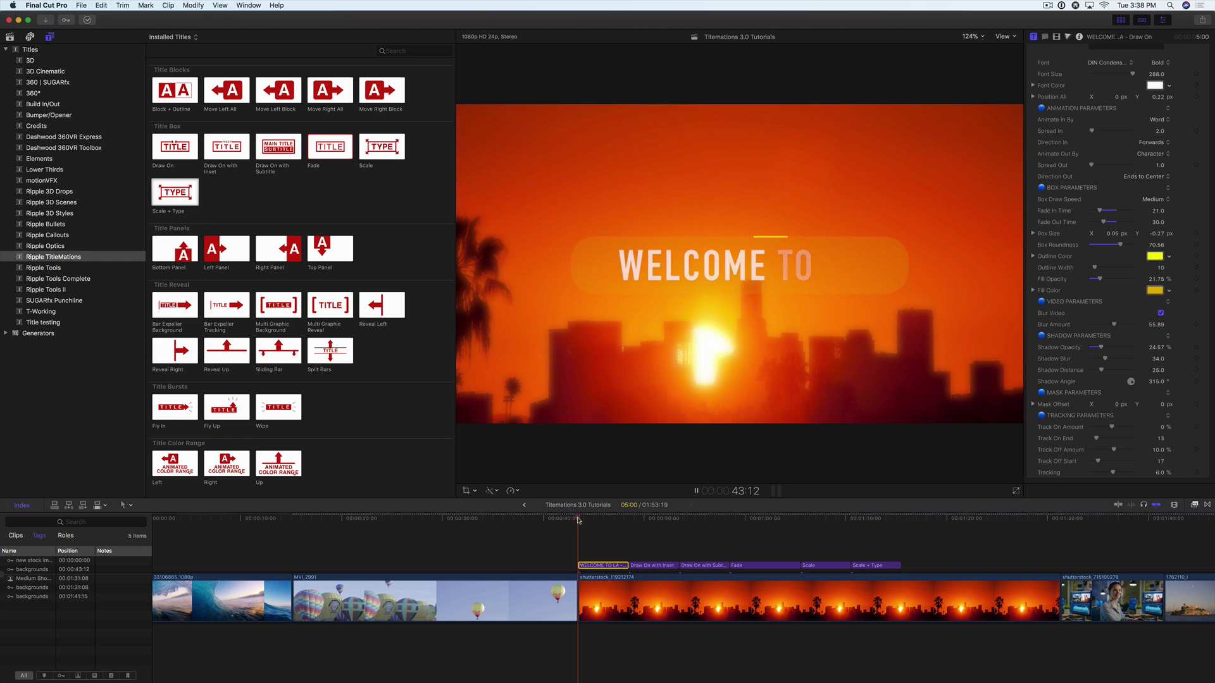
{"action": "key", "text": "space"}
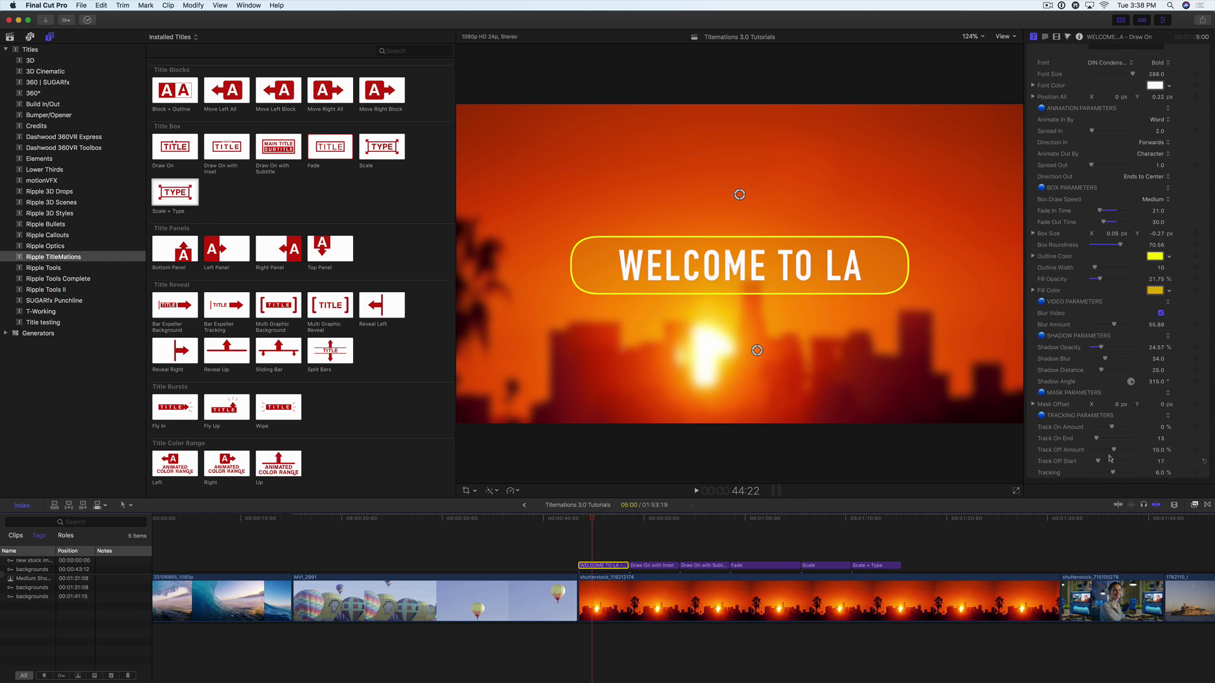
- Raise Track Off Amount to about 34%, play the title's ending, and park the playhead at its middle
{"action": "left_click_drag", "start_coordinate": [1114, 452], "coordinate": [1116, 451]}
{"action": "key", "text": "space"}
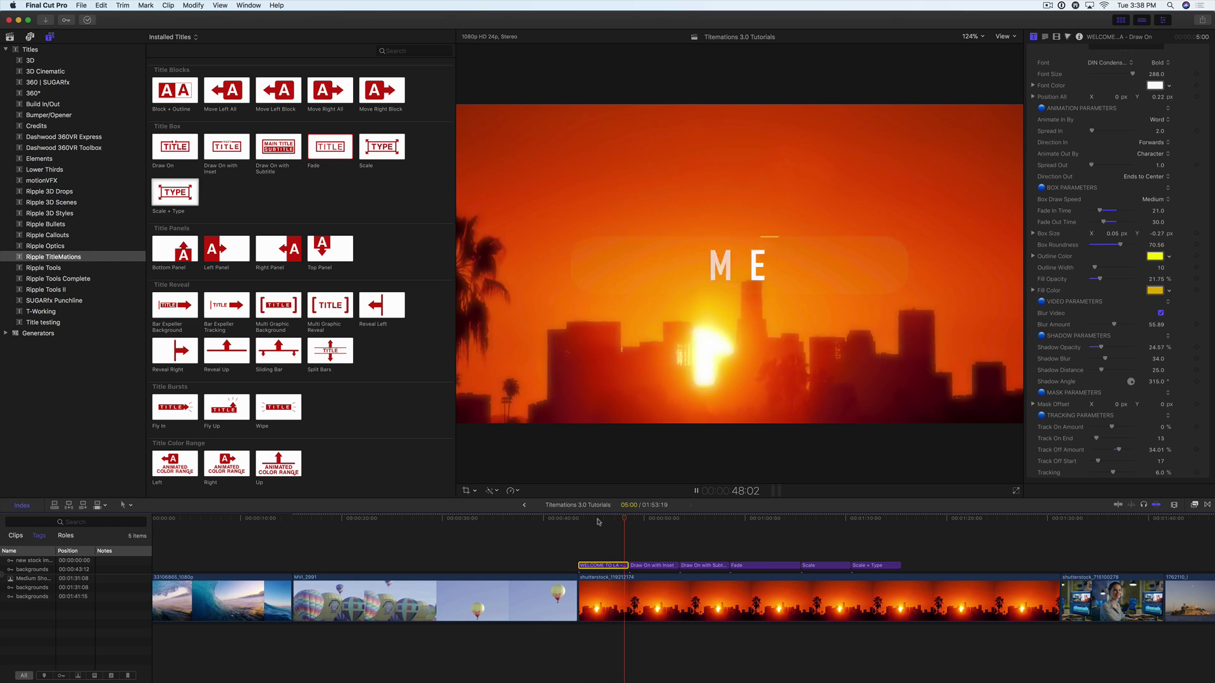
{"action": "left_click", "coordinate": [600, 521]}
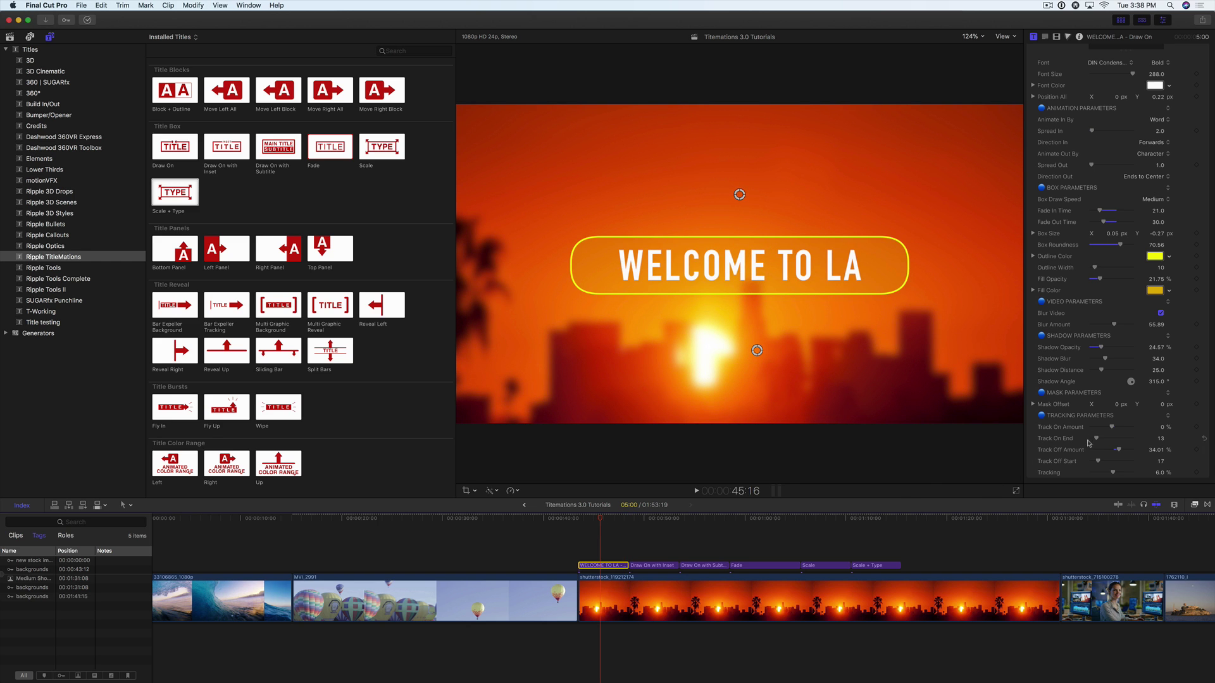
- Play the Draw On with Inset title from its start and stop around its middle
{"action": "left_click", "coordinate": [642, 549]}
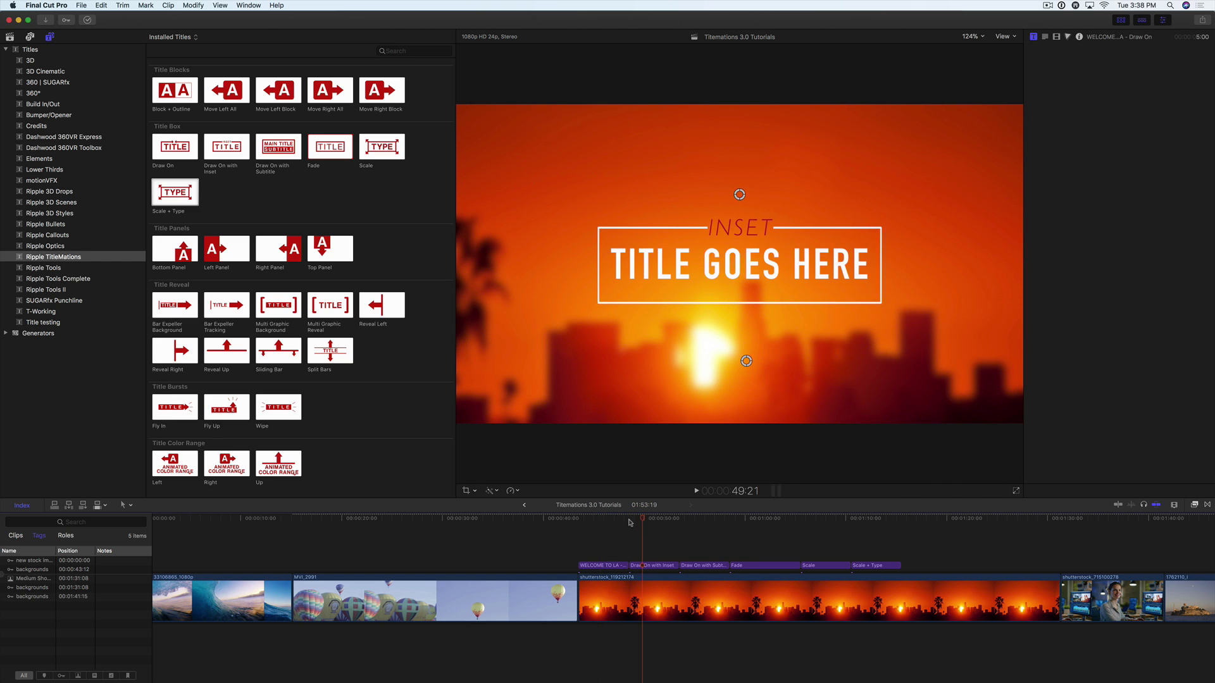
{"action": "left_click", "coordinate": [631, 522]}
{"action": "key", "text": "space"}
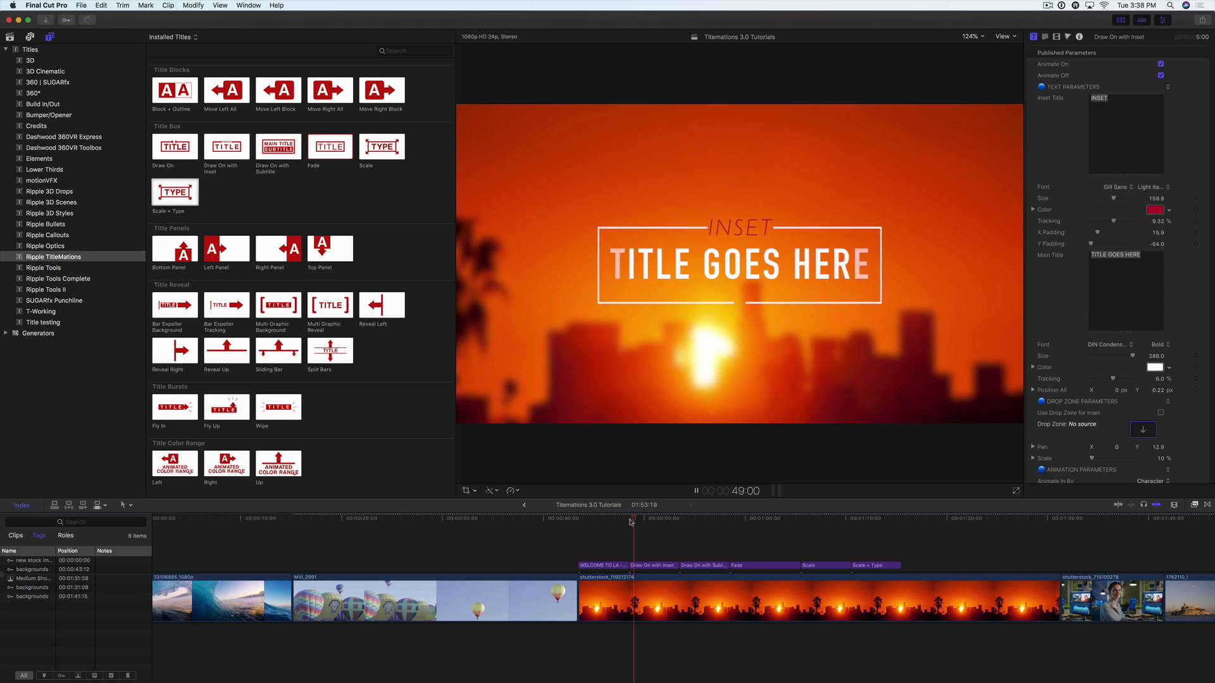
{"action": "key", "text": "space"}
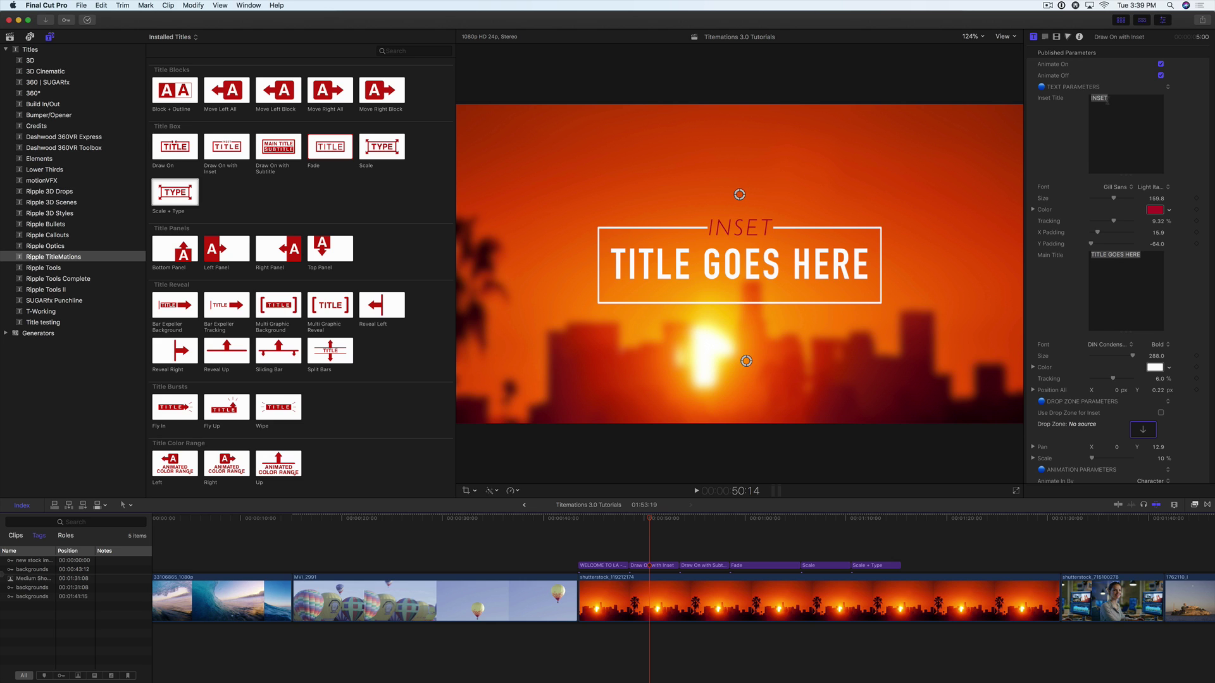
- Change the inset text to TODAY and set its font to Goshen
{"action": "type", "text": "TODAY"}
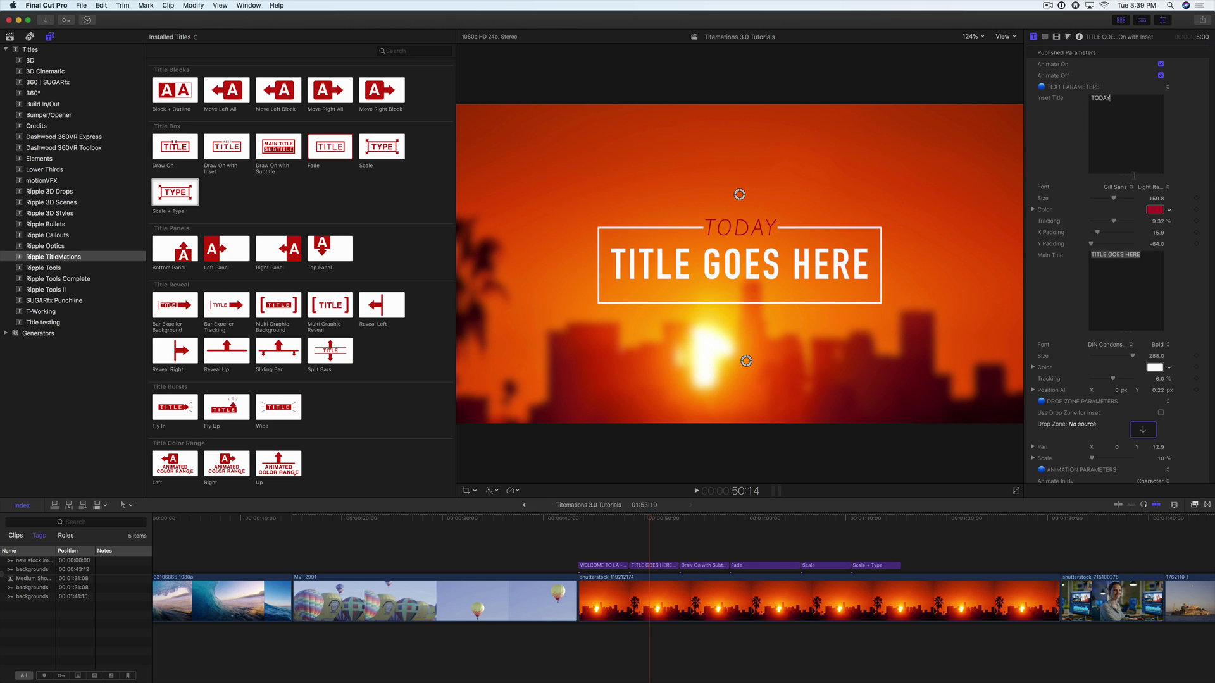
{"action": "left_click", "coordinate": [1118, 189]}
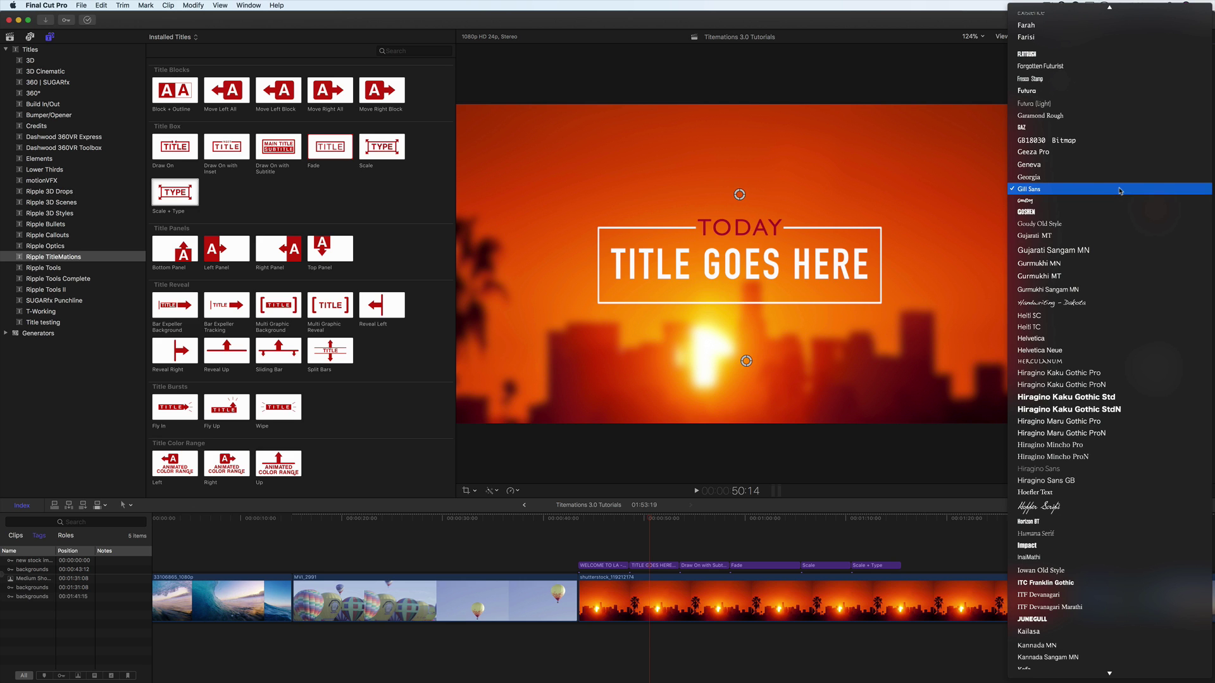
{"action": "left_click", "coordinate": [1090, 215]}
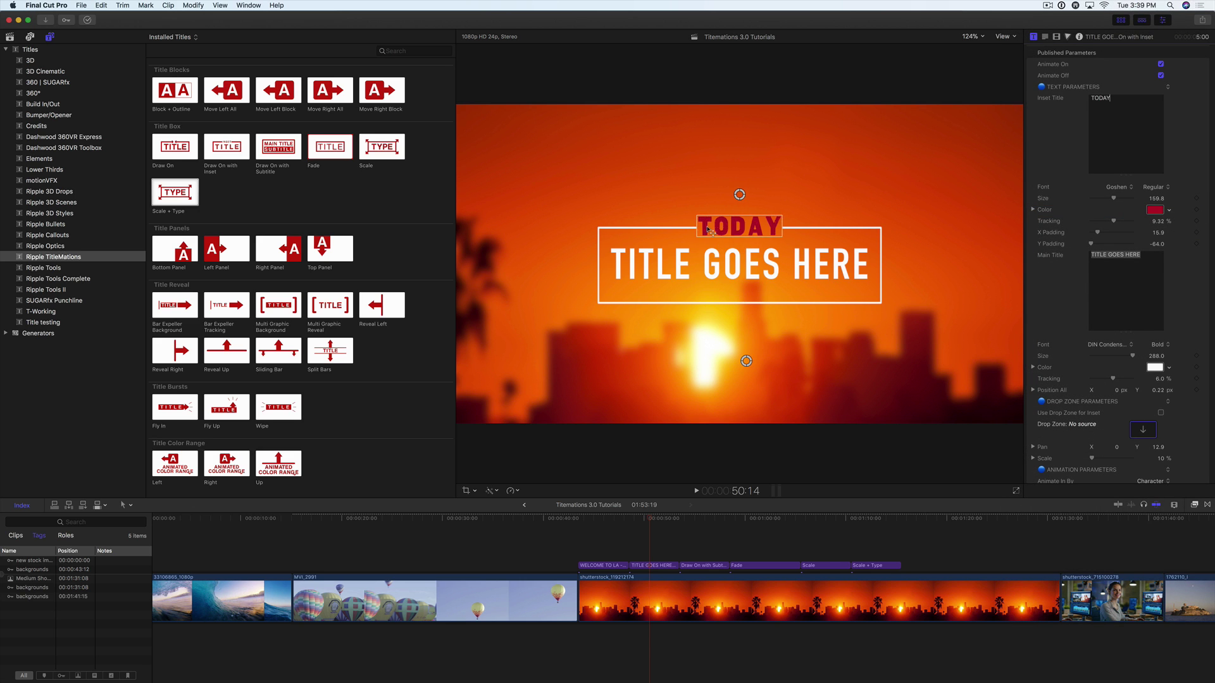
- Play the opening of the title with the TODAY inset and park the playhead at its middle
{"action": "left_click", "coordinate": [626, 534]}
{"action": "key", "text": "space"}
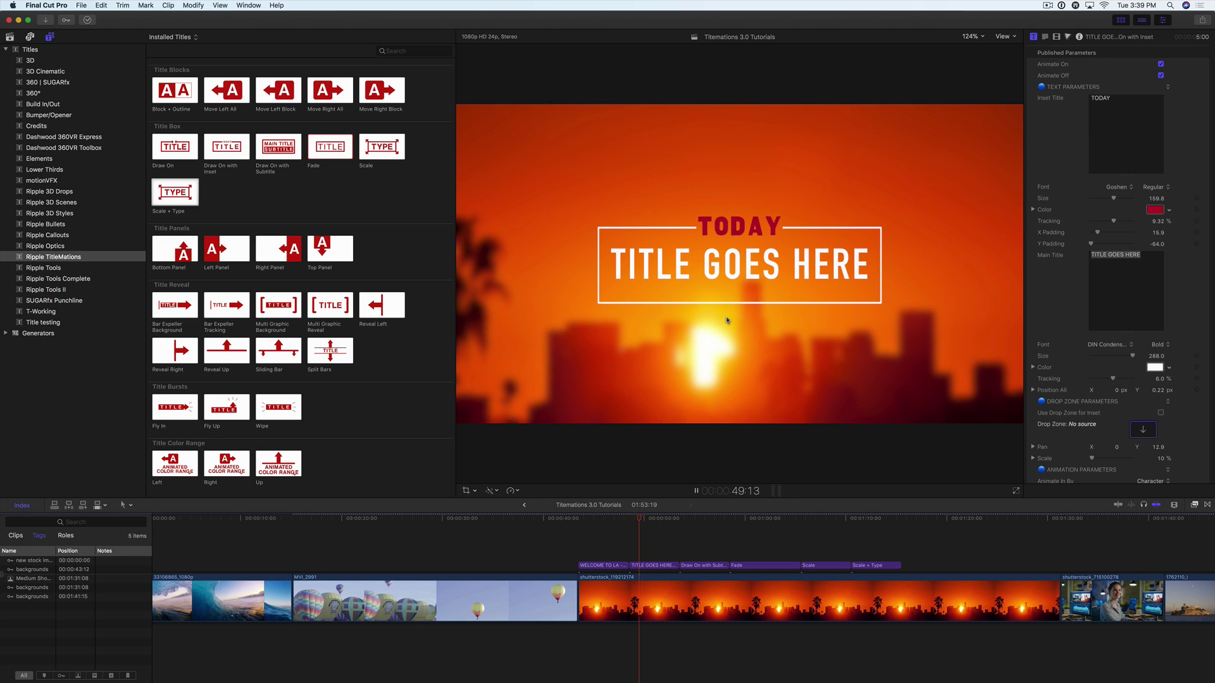
{"action": "key", "text": "space"}
{"action": "left_click", "coordinate": [647, 523]}
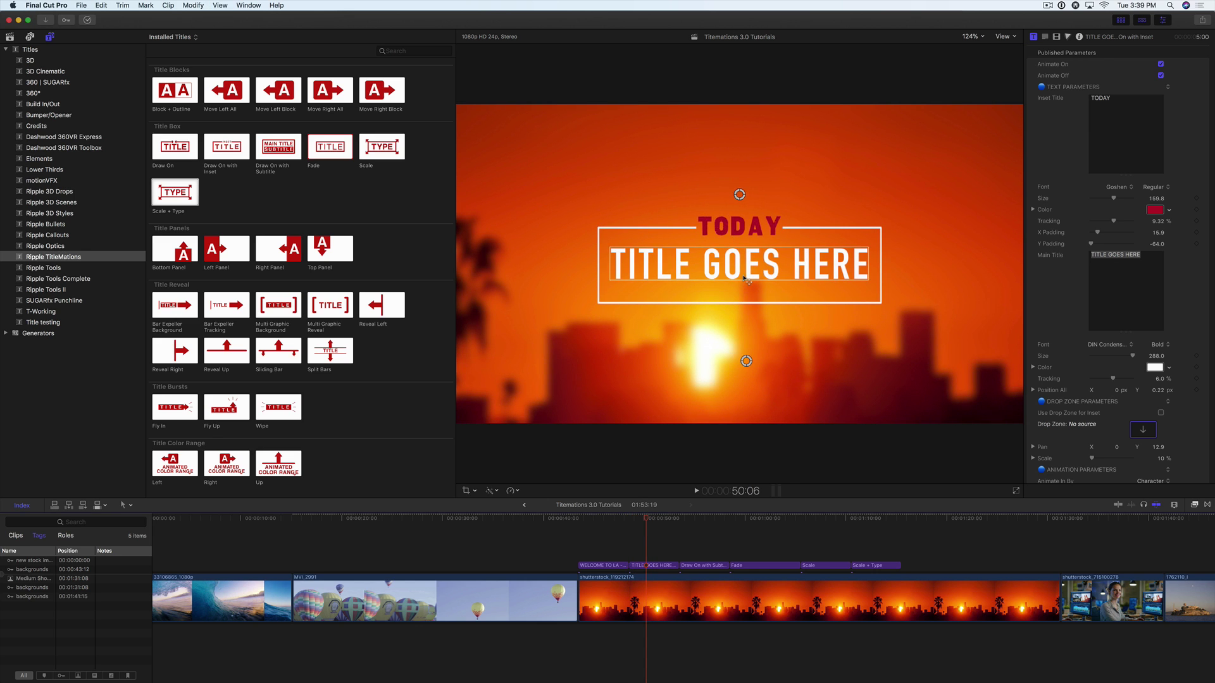
- Move the whole inset title up above the sun, to about X 0.04 and Y 0.41
{"action": "left_click_drag", "start_coordinate": [739, 195], "coordinate": [755, 255]}
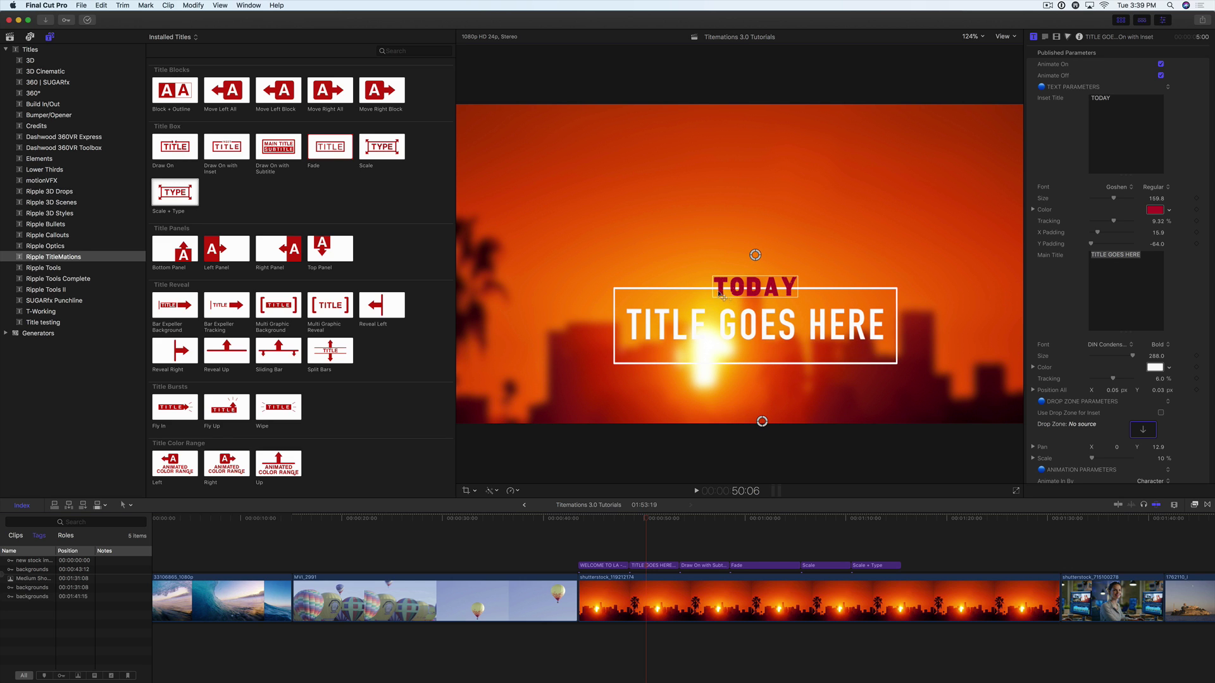
{"action": "left_click", "coordinate": [649, 521]}
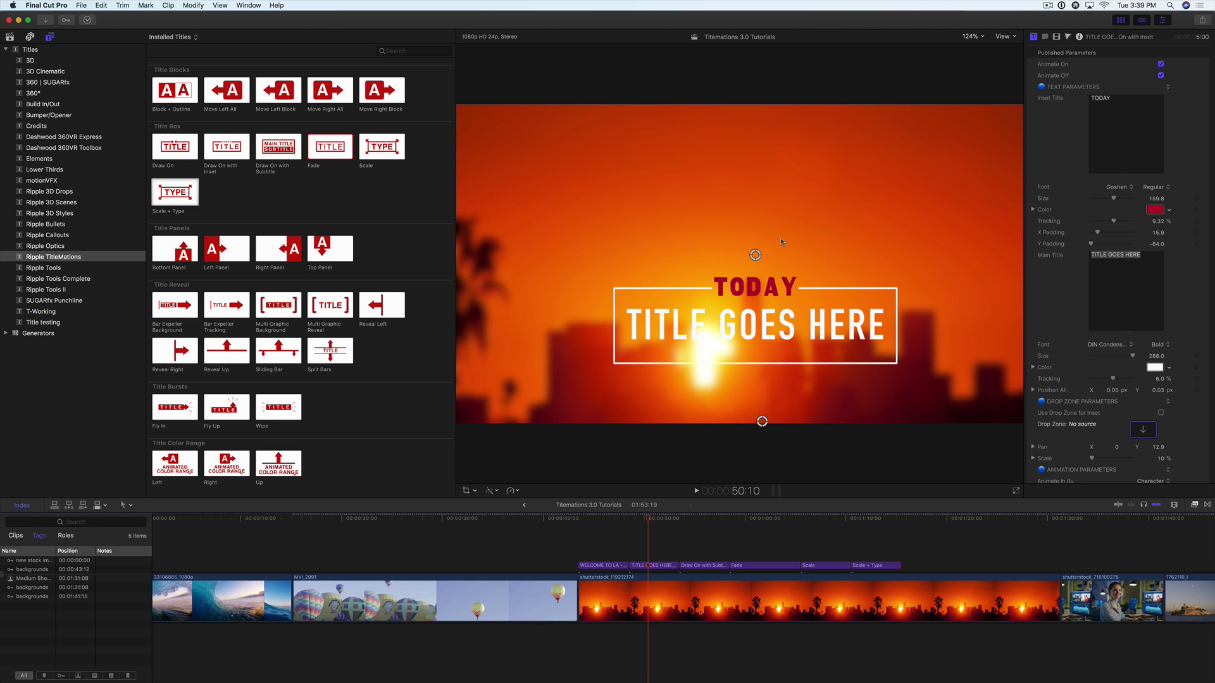
{"action": "left_click_drag", "start_coordinate": [755, 255], "coordinate": [750, 133]}
{"action": "left_click", "coordinate": [648, 519]}
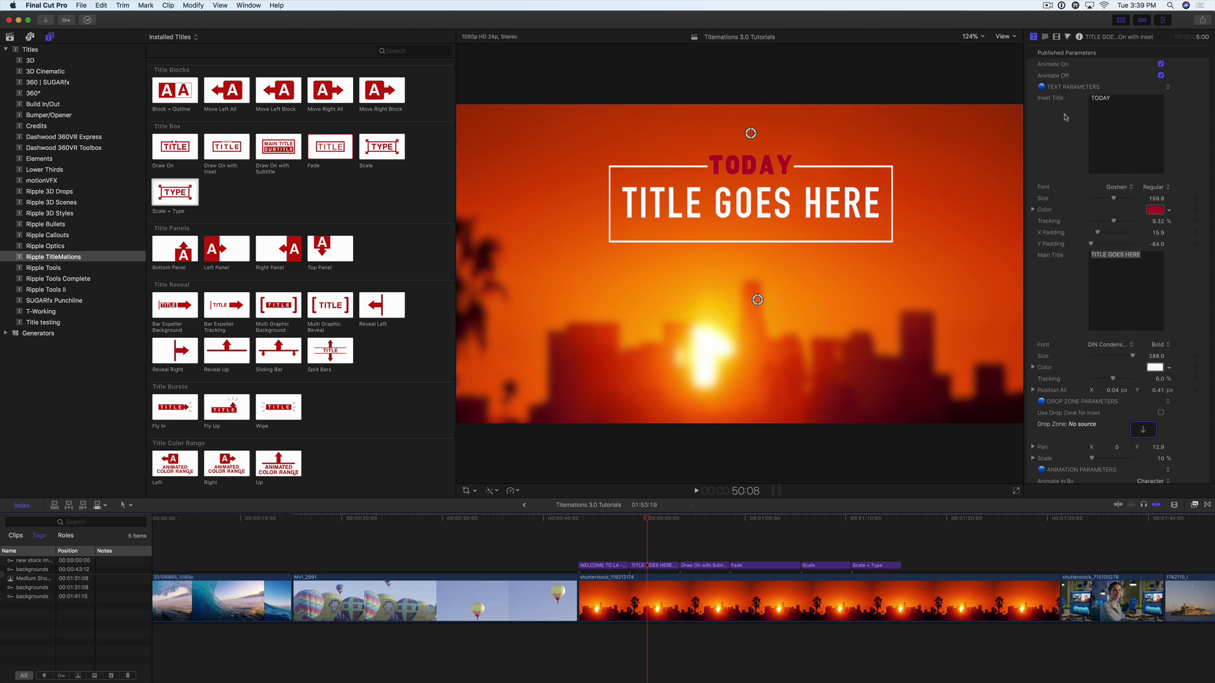
- Turn on Use Drop Zone for Inset and fill the drop zone with the baseball image from the Titlemations event
{"action": "scroll", "coordinate": [1069, 330], "scroll_direction": "down", "scroll_amount": 6}
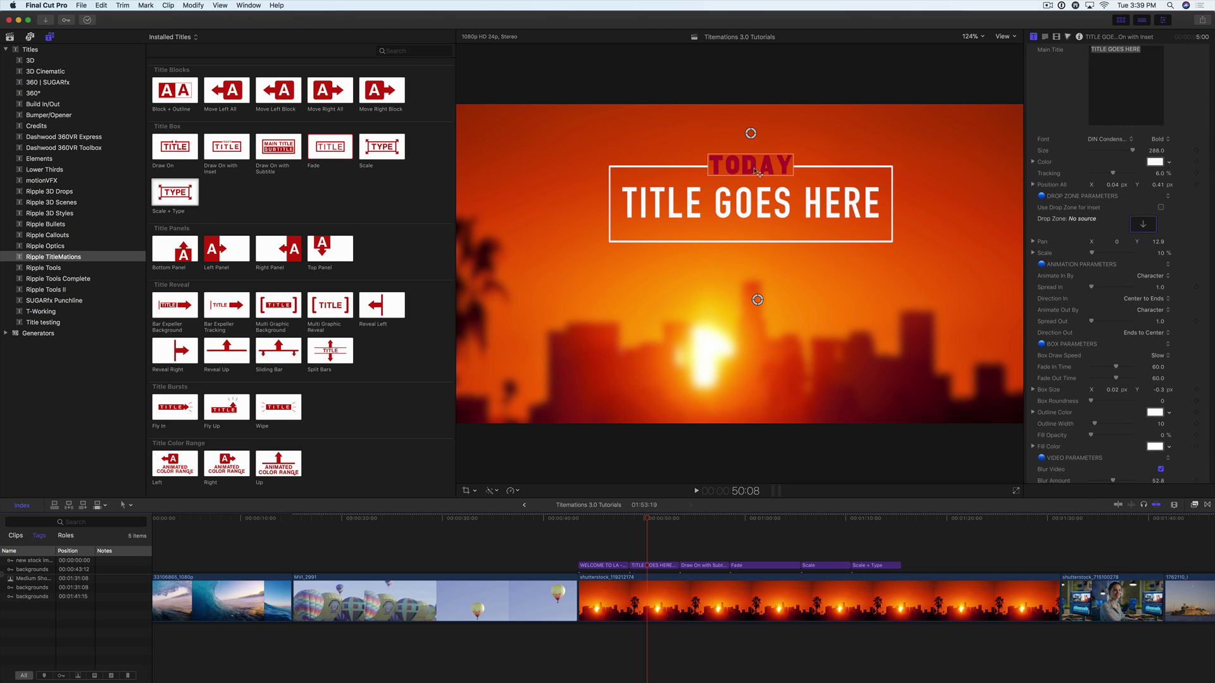
{"action": "left_click", "coordinate": [1161, 207]}
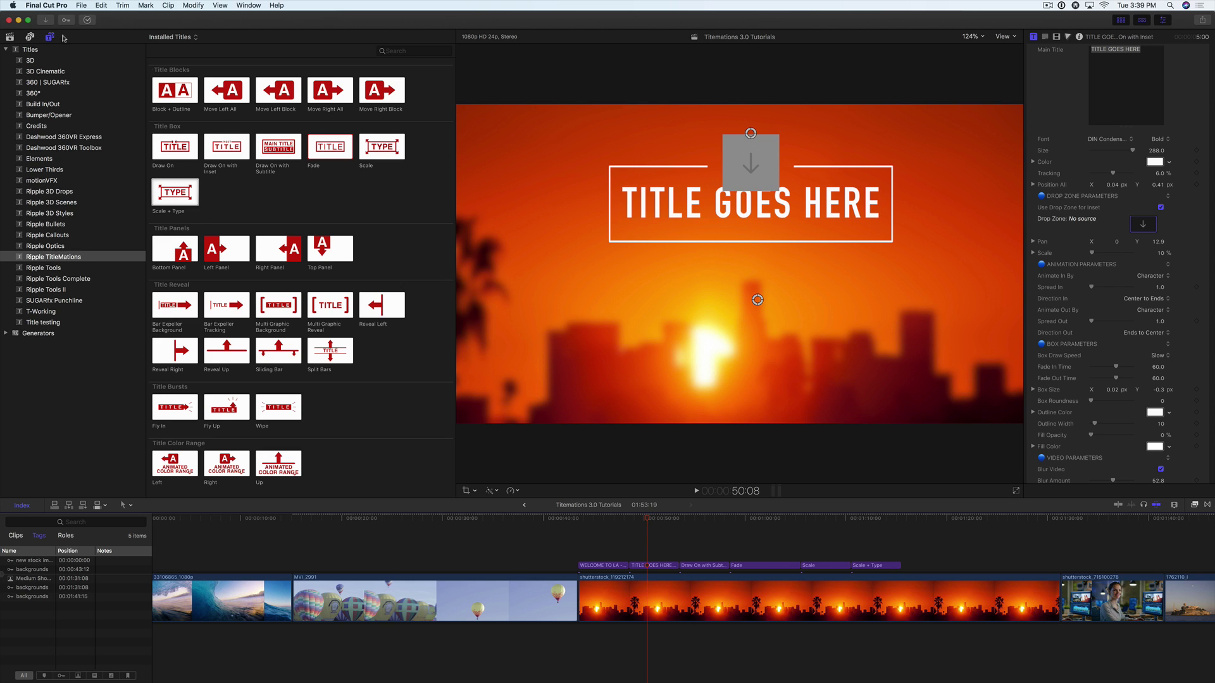
{"action": "left_click", "coordinate": [10, 37]}
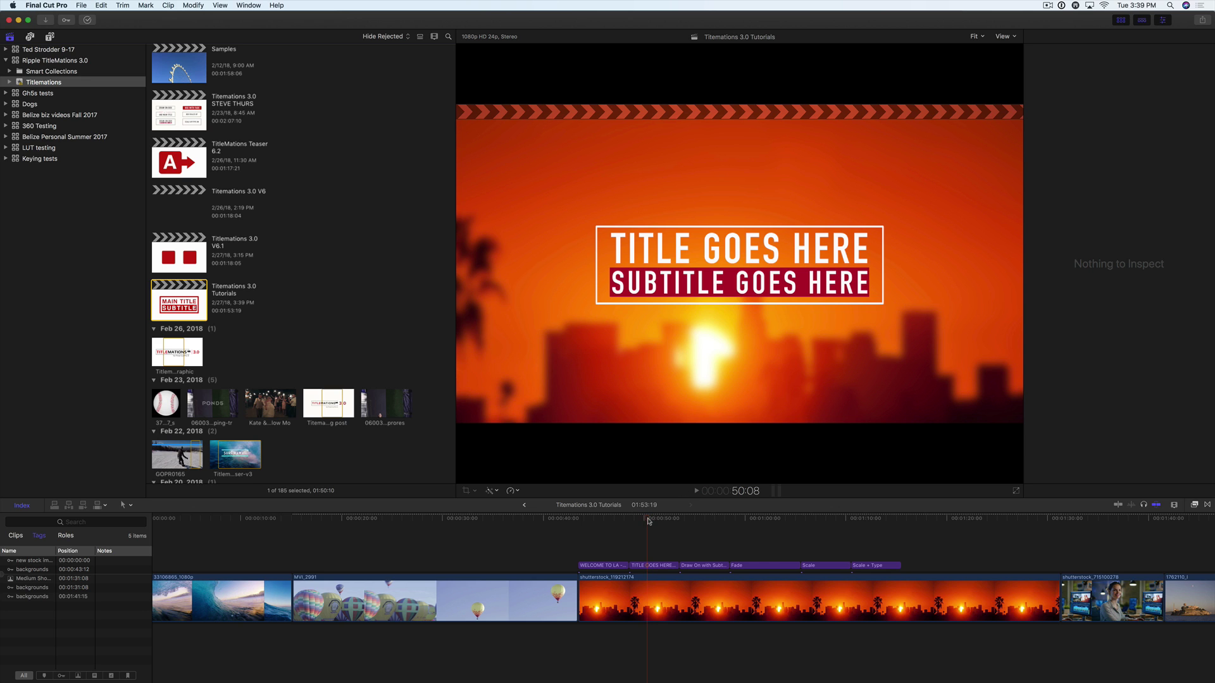
{"action": "left_click", "coordinate": [653, 565]}
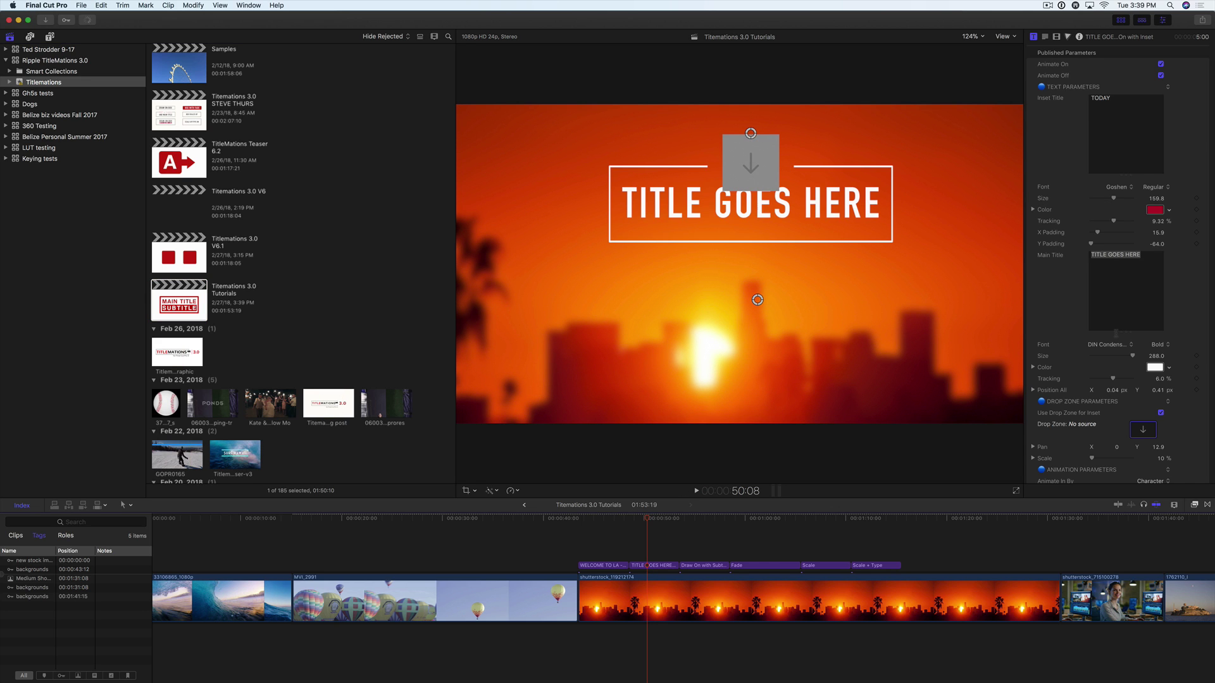
{"action": "scroll", "coordinate": [1115, 333], "scroll_direction": "down", "scroll_amount": 5}
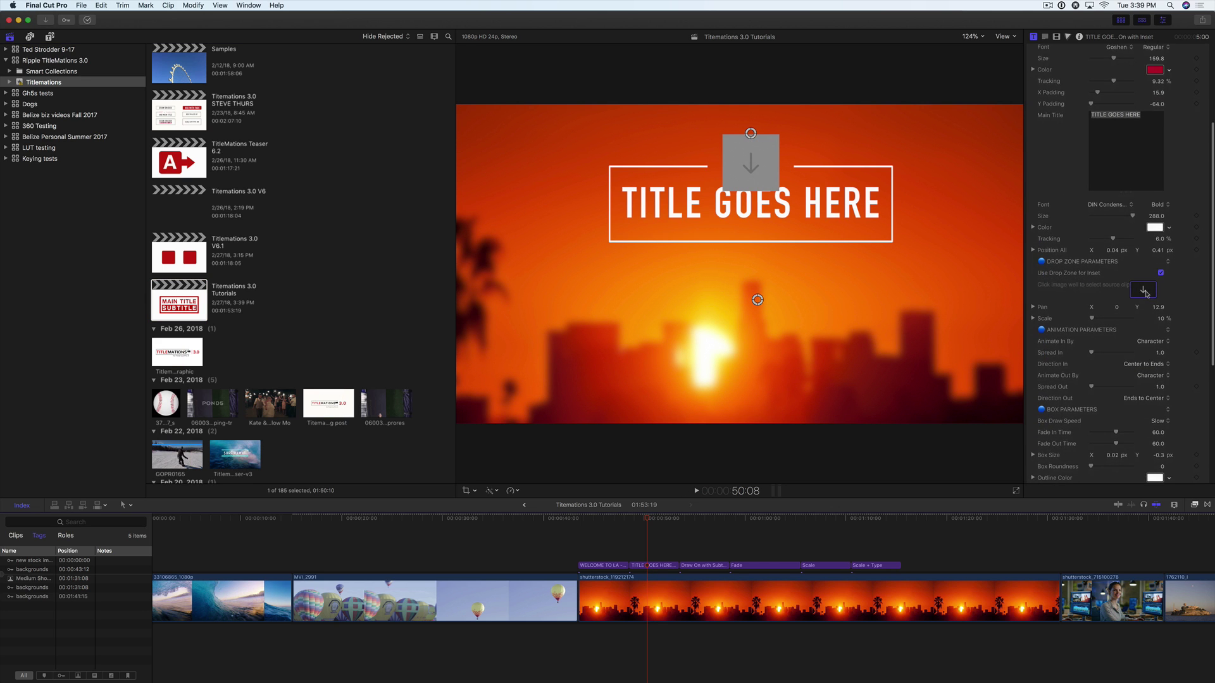
{"action": "left_click", "coordinate": [1143, 290]}
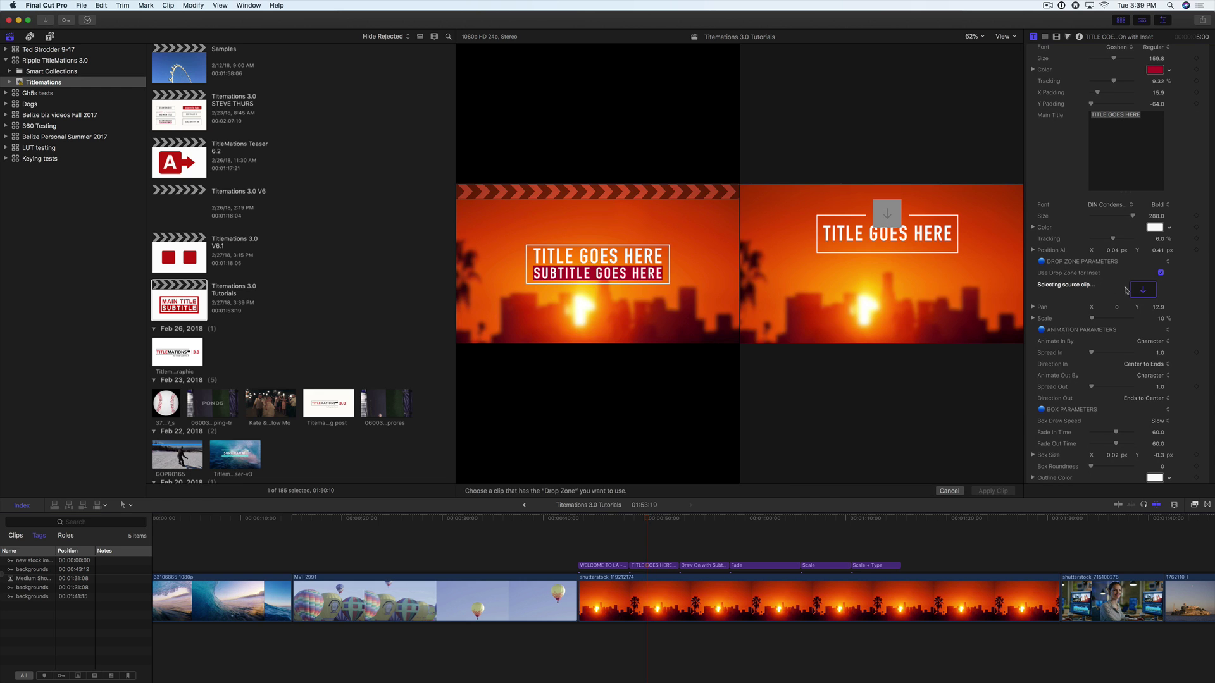
{"action": "left_click", "coordinate": [161, 403]}
{"action": "left_click", "coordinate": [991, 491]}
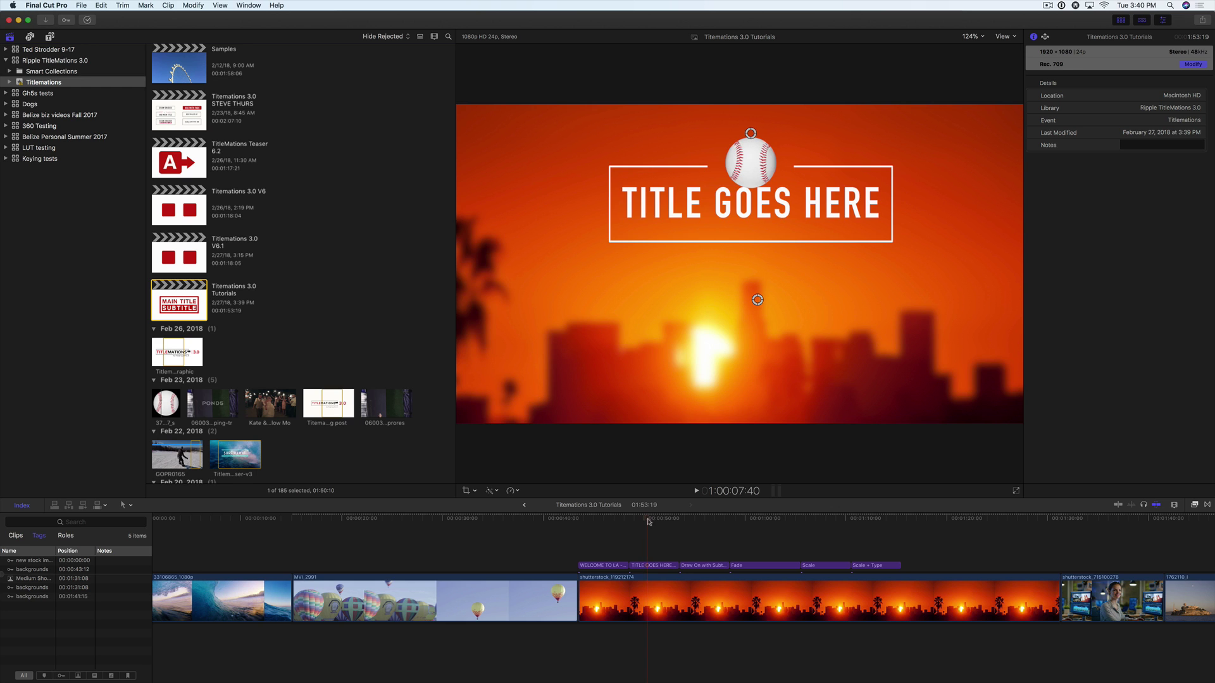
- Play the title with the baseball inset from its start and stop around its middle
{"action": "left_click_drag", "start_coordinate": [649, 520], "coordinate": [629, 520]}
{"action": "key", "text": "space"}
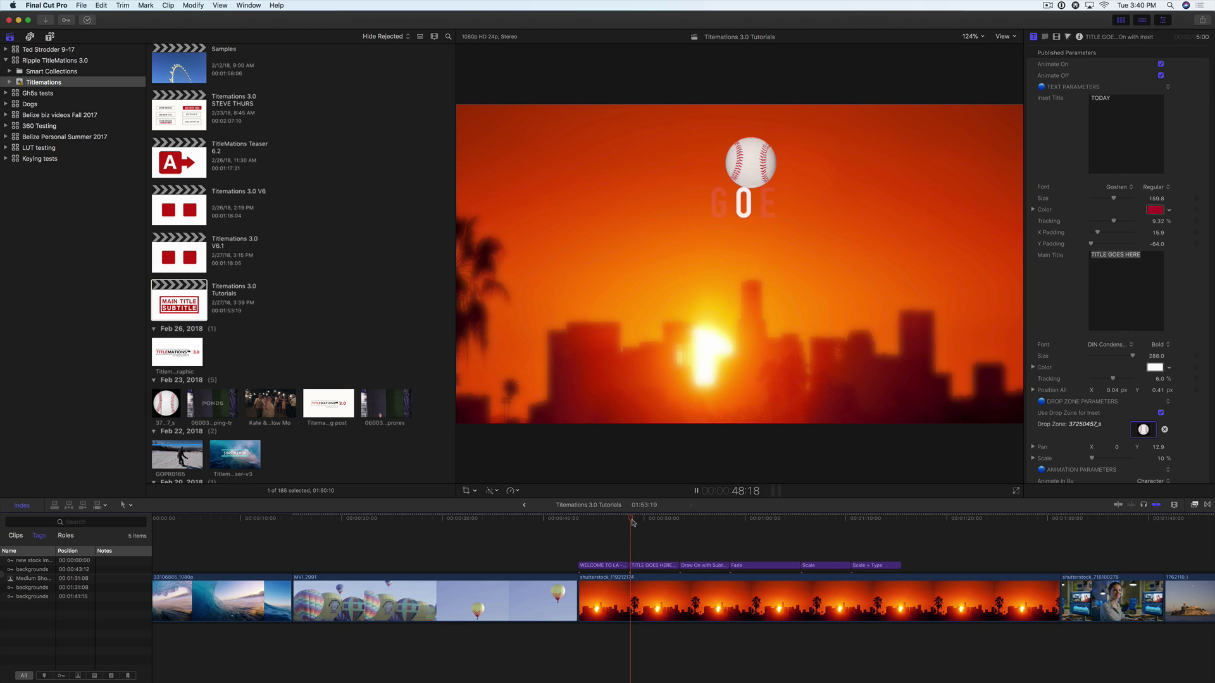
{"action": "key", "text": "space"}
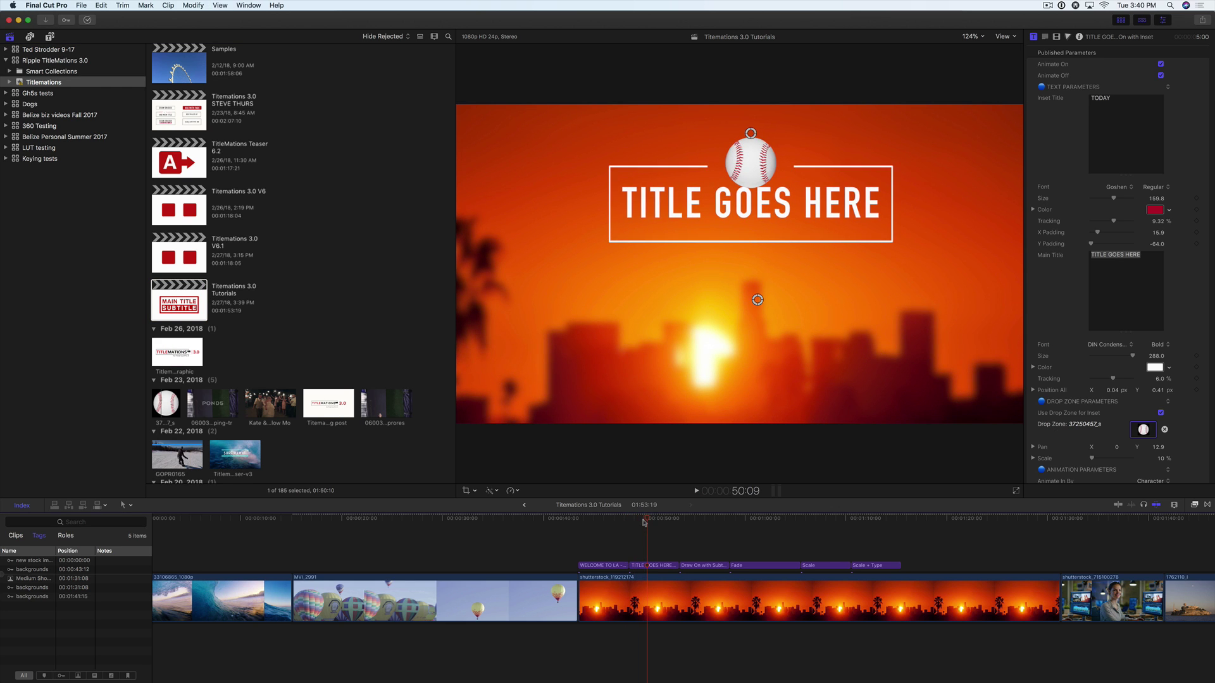
- Reduce the baseball drop zone's scale to 7%
{"action": "scroll", "coordinate": [1062, 270], "scroll_direction": "down", "scroll_amount": 5}
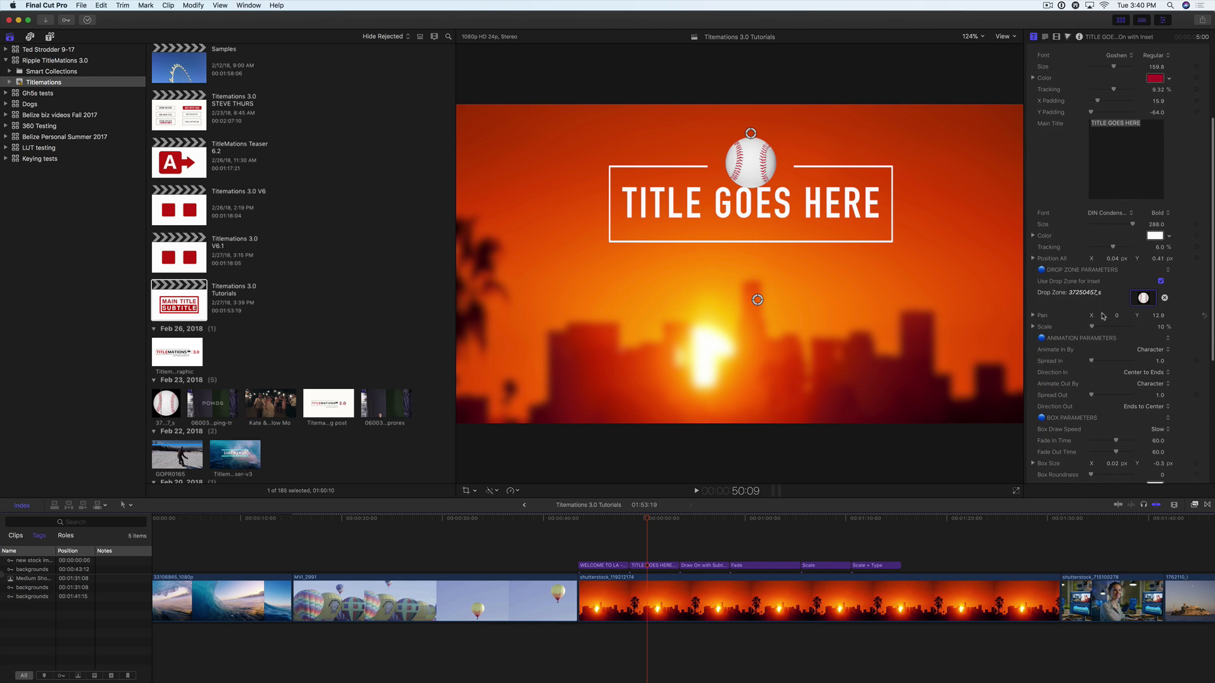
{"action": "left_click_drag", "start_coordinate": [1160, 327], "coordinate": [1163, 326]}
{"action": "scroll", "coordinate": [1139, 317], "scroll_direction": "down", "scroll_amount": 1}
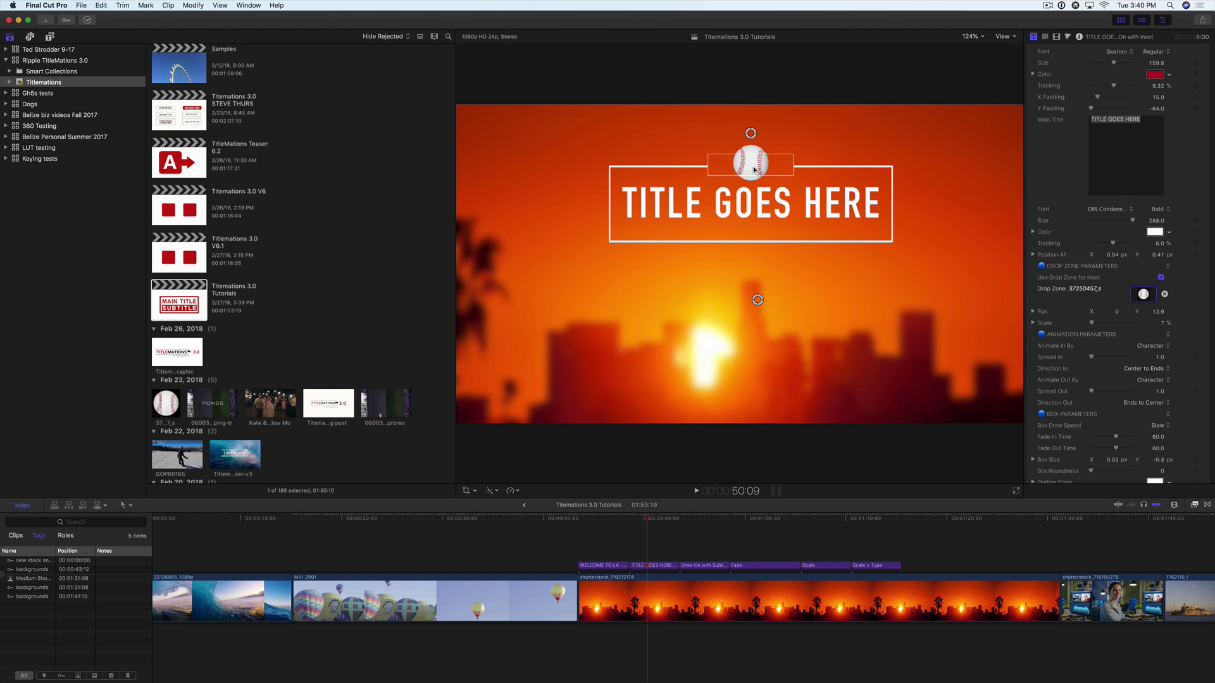
- Replace the inset text behind the baseball with "0000"
{"action": "left_click", "coordinate": [725, 169]}
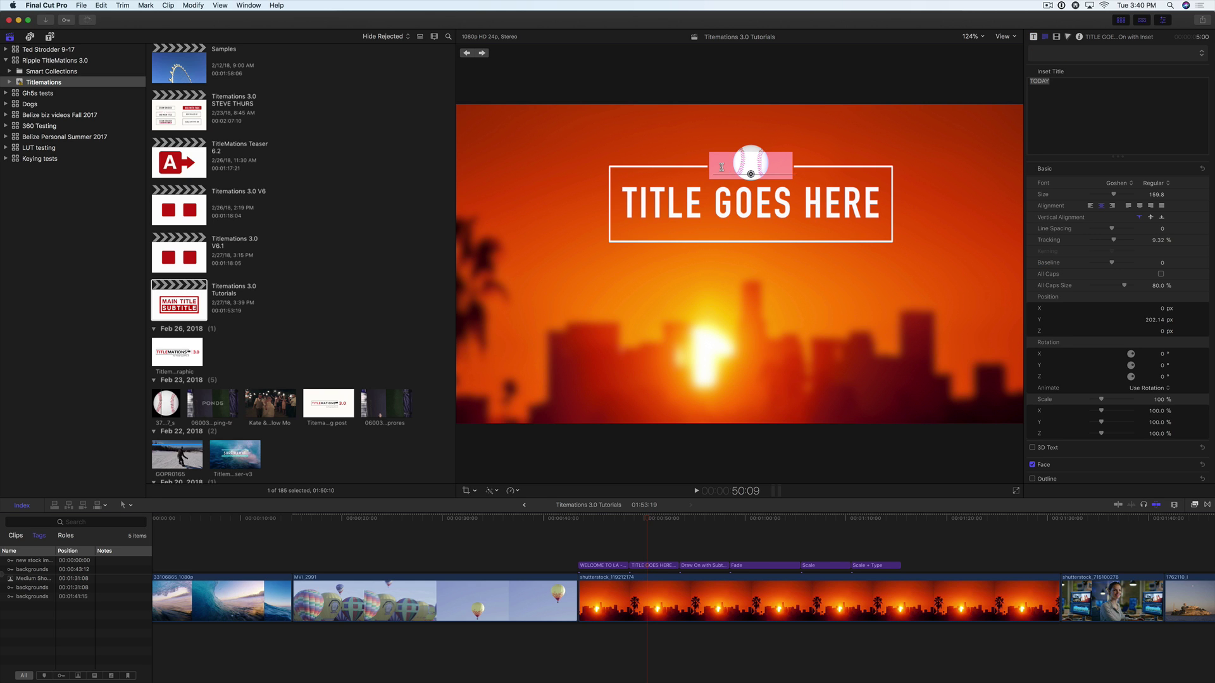
{"action": "key", "text": "BackSpace"}
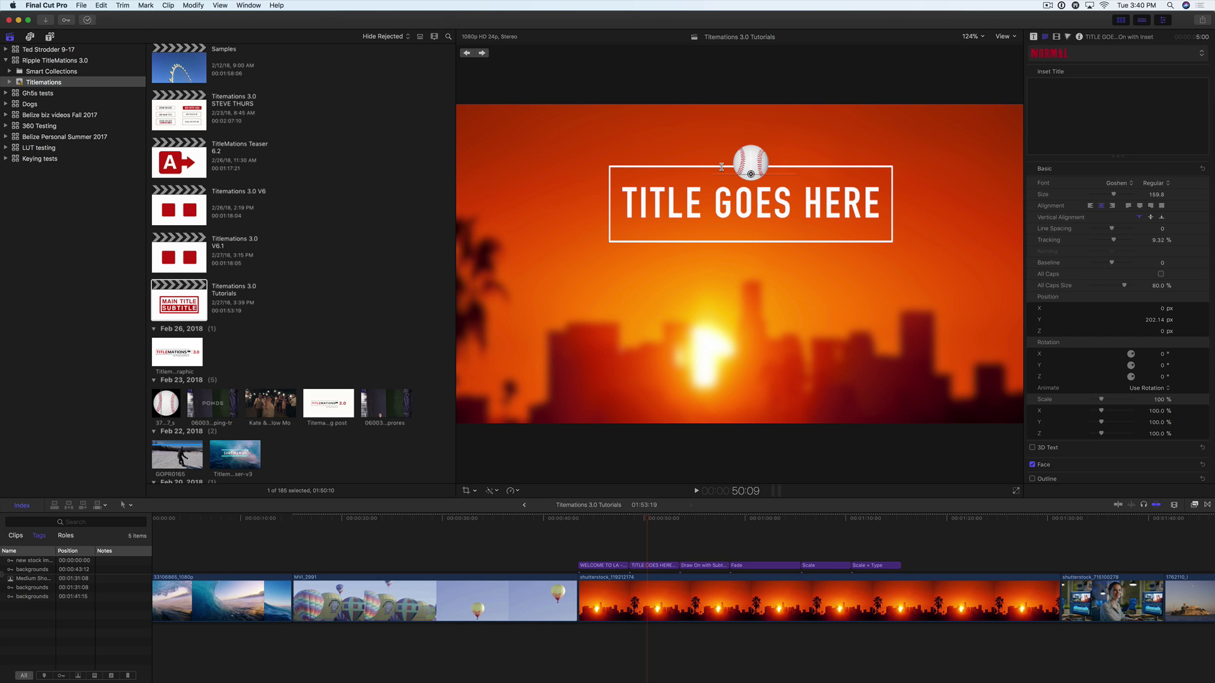
{"action": "type", "text": "0000"}
- Play the baseball inset title from its start and look through its published drop zone, animation, box, video, shadow, mask and tracking parameters
{"action": "left_click", "coordinate": [630, 519]}
{"action": "key", "text": "space"}
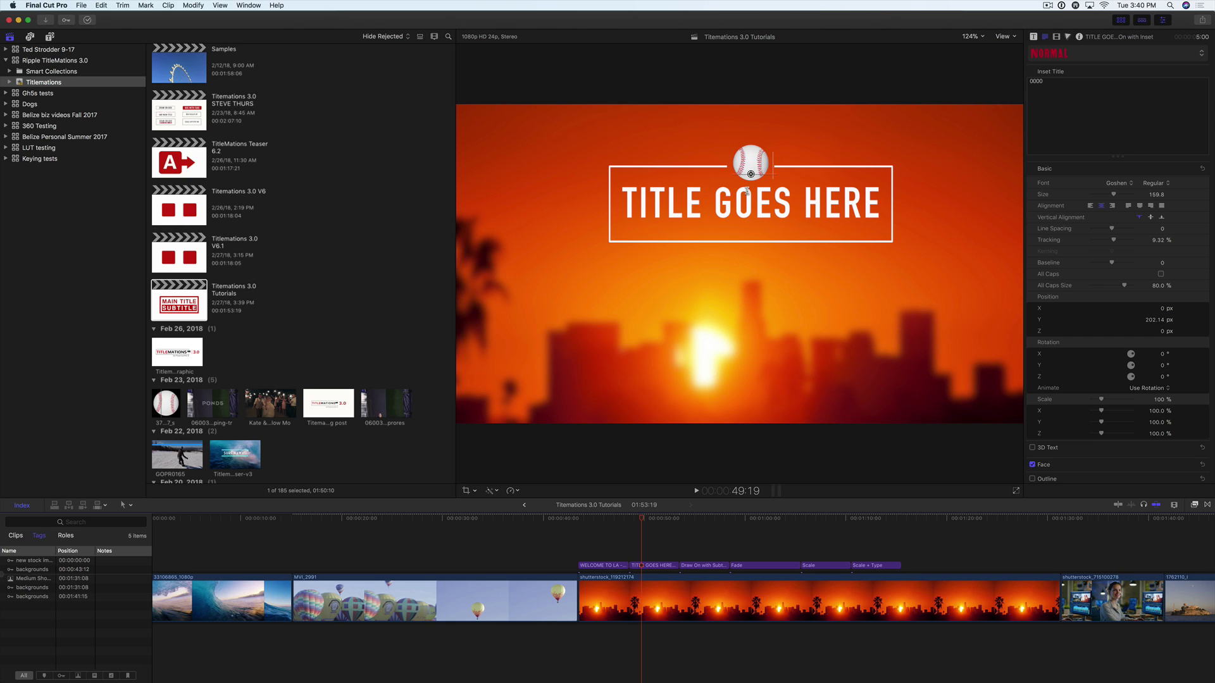
{"action": "left_click", "coordinate": [646, 530]}
{"action": "left_click", "coordinate": [1033, 37]}
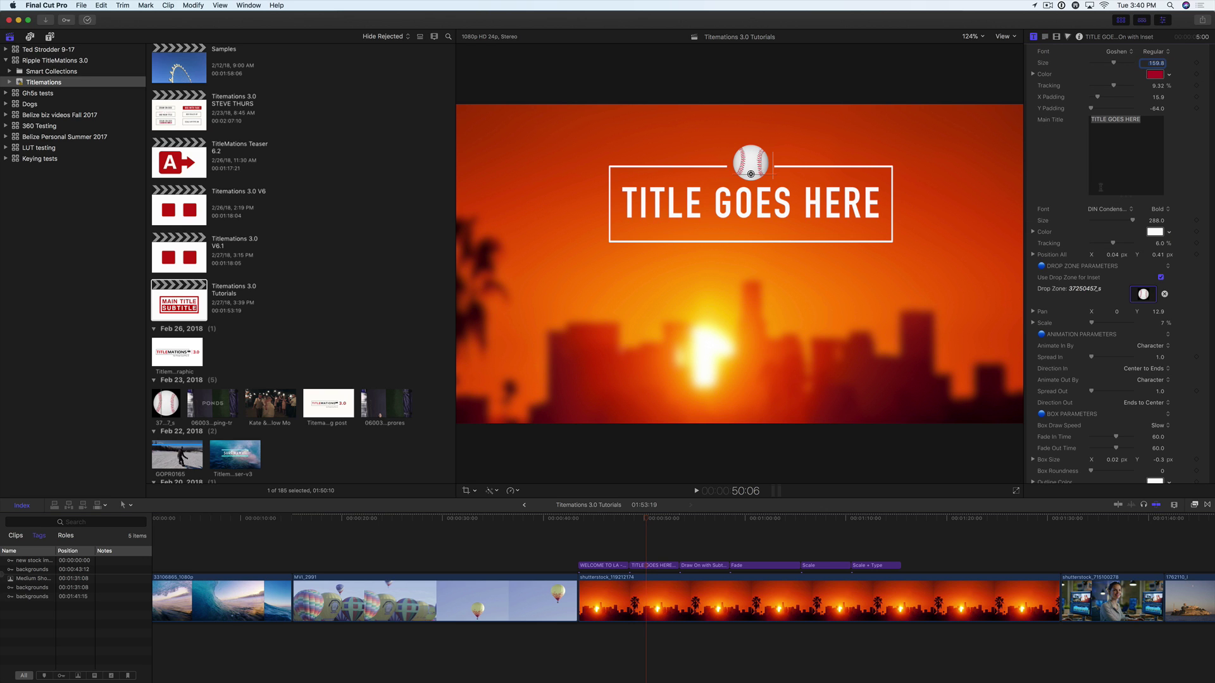
{"action": "scroll", "coordinate": [1081, 269], "scroll_direction": "down", "scroll_amount": 3}
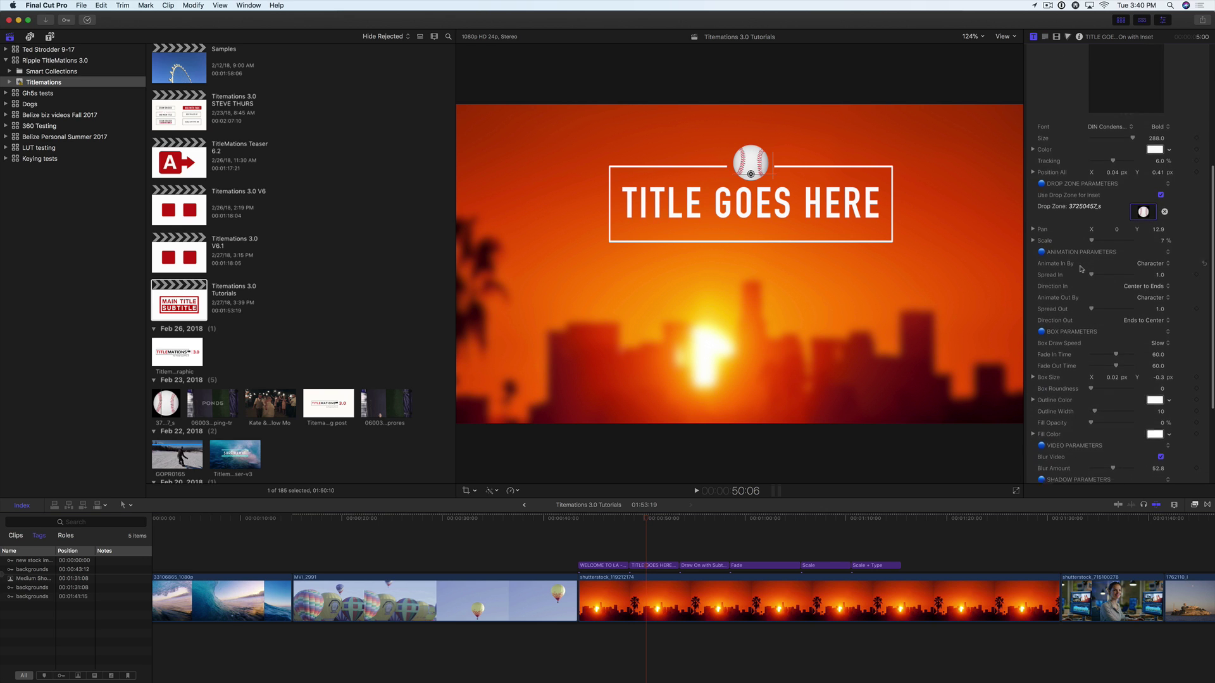
{"action": "scroll", "coordinate": [1082, 269], "scroll_direction": "down", "scroll_amount": 5}
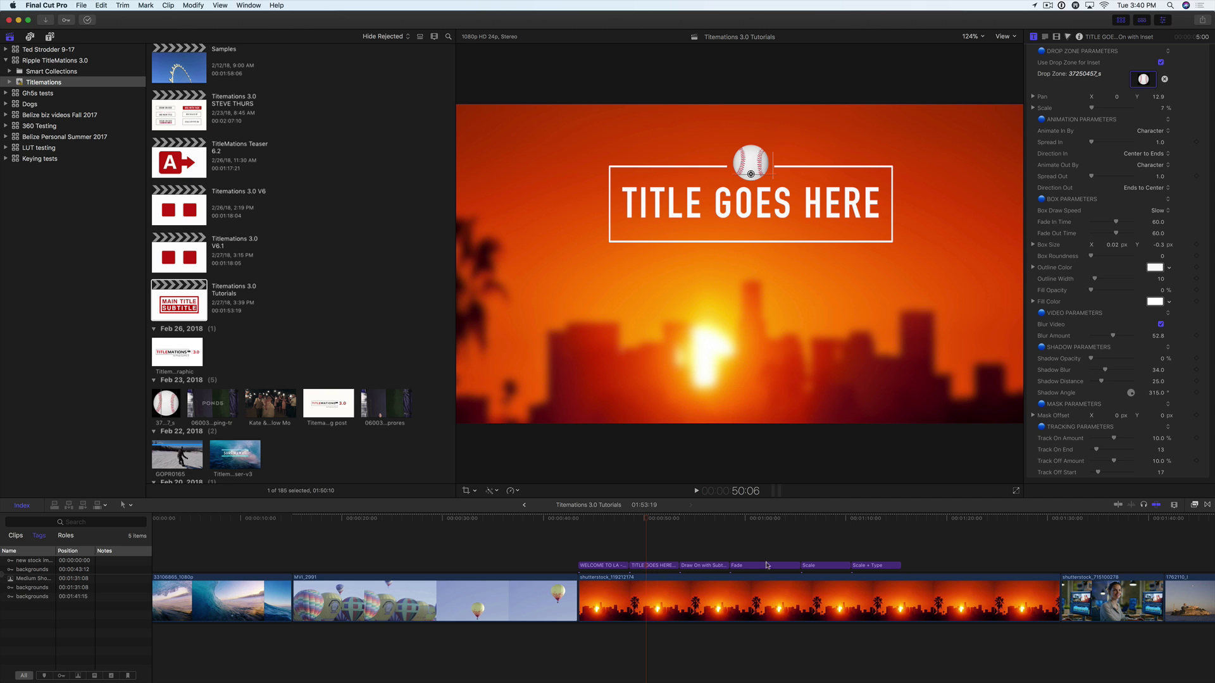
- Make the Draw On with Subtitle title's box slightly taller and move the whole title up above the sun, to about X 0.01 and Y 0.42
{"action": "left_click", "coordinate": [691, 520]}
{"action": "key", "text": "shift+slash"}
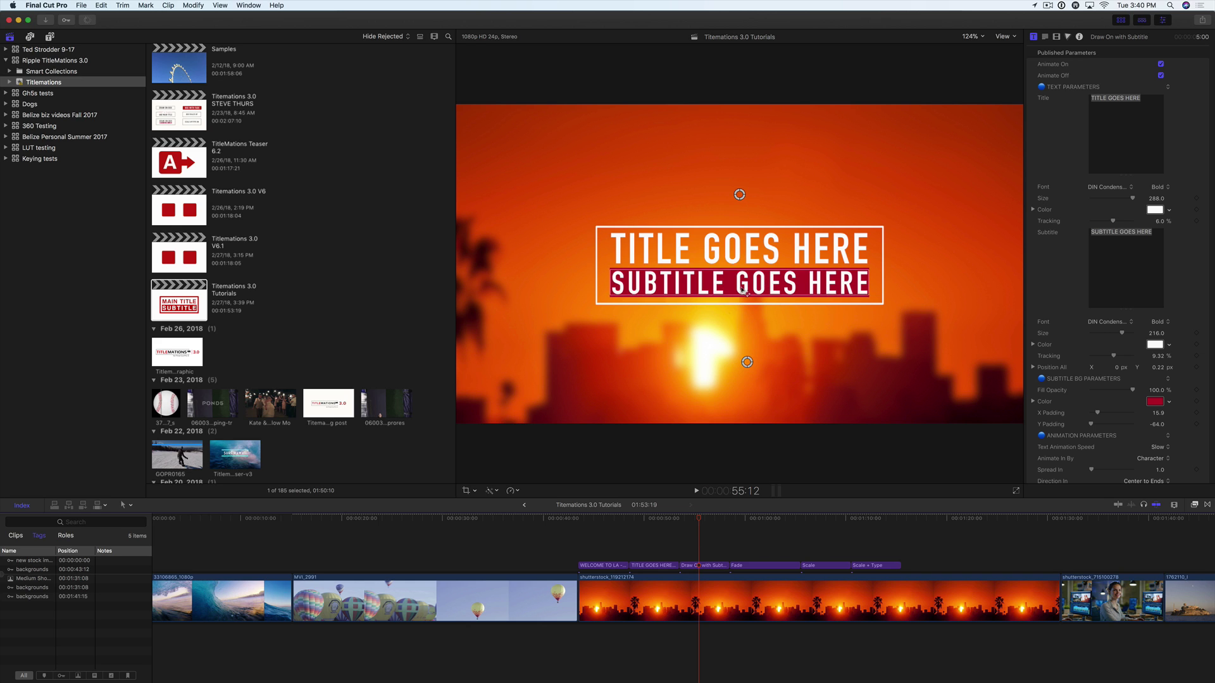
{"action": "mouse_move", "coordinate": [748, 363]}
{"action": "left_mouse_down"}
{"action": "mouse_move", "coordinate": [771, 378]}
{"action": "mouse_move", "coordinate": [747, 371]}
{"action": "left_mouse_up"}
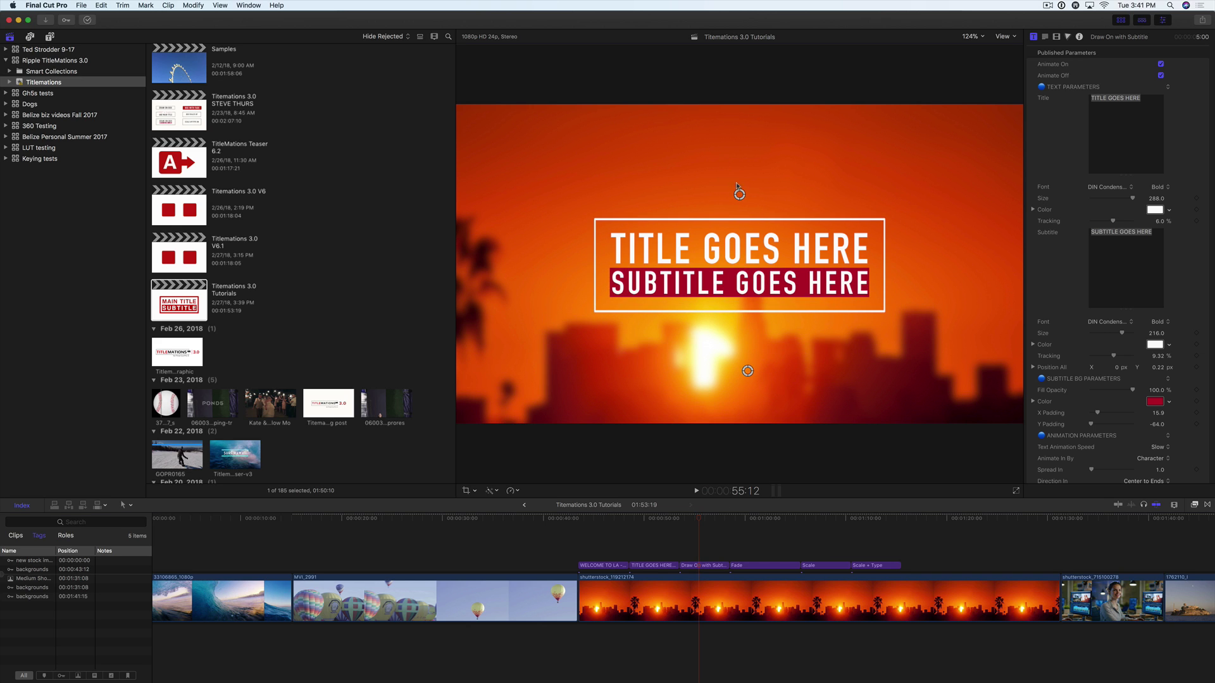
{"action": "left_click_drag", "start_coordinate": [740, 195], "coordinate": [744, 131]}
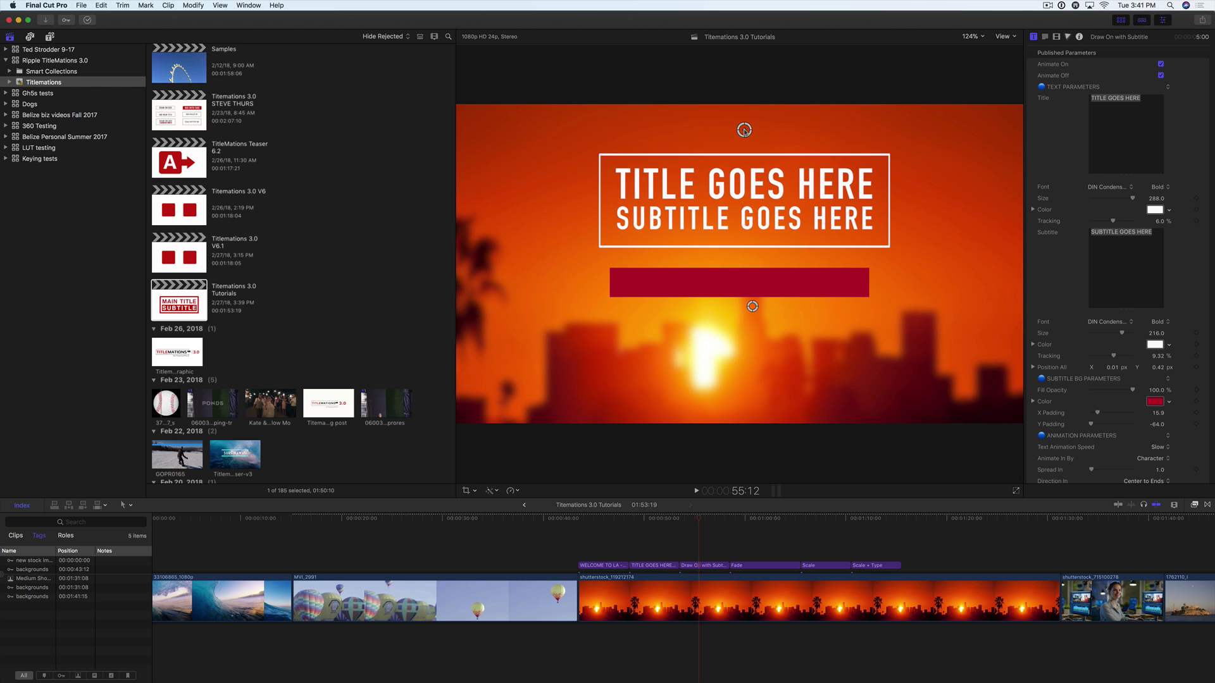
{"action": "left_click", "coordinate": [695, 518]}
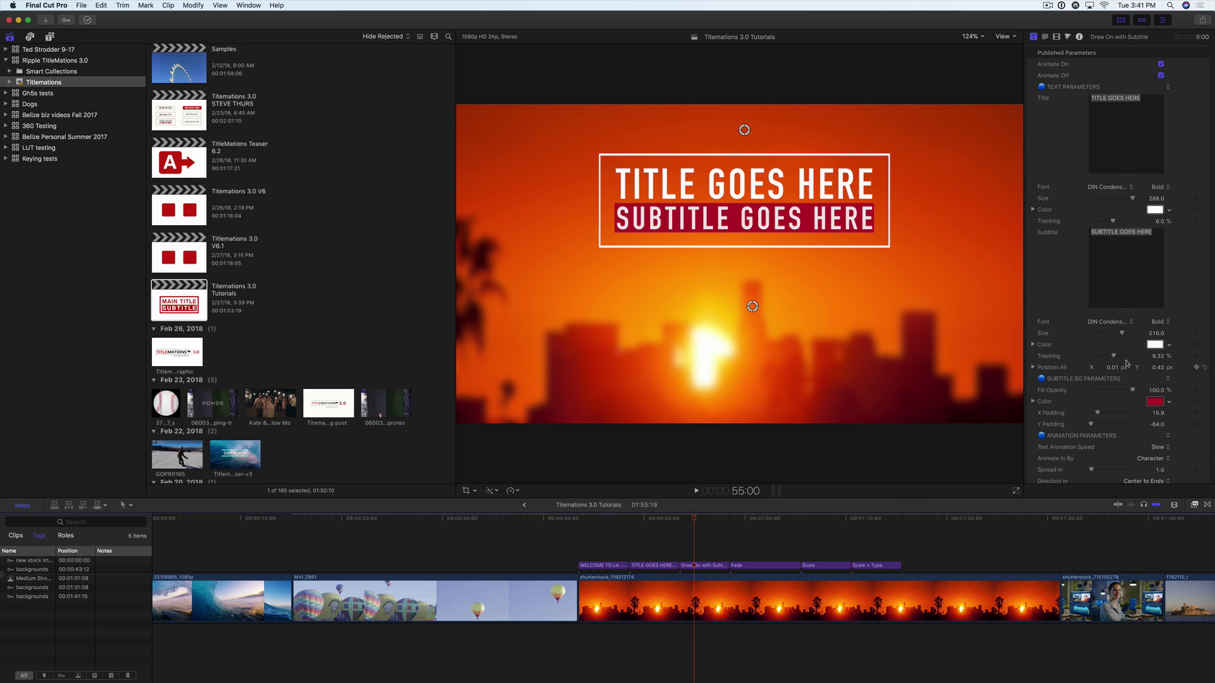
{"action": "scroll", "coordinate": [1063, 299], "scroll_direction": "down", "scroll_amount": 5}
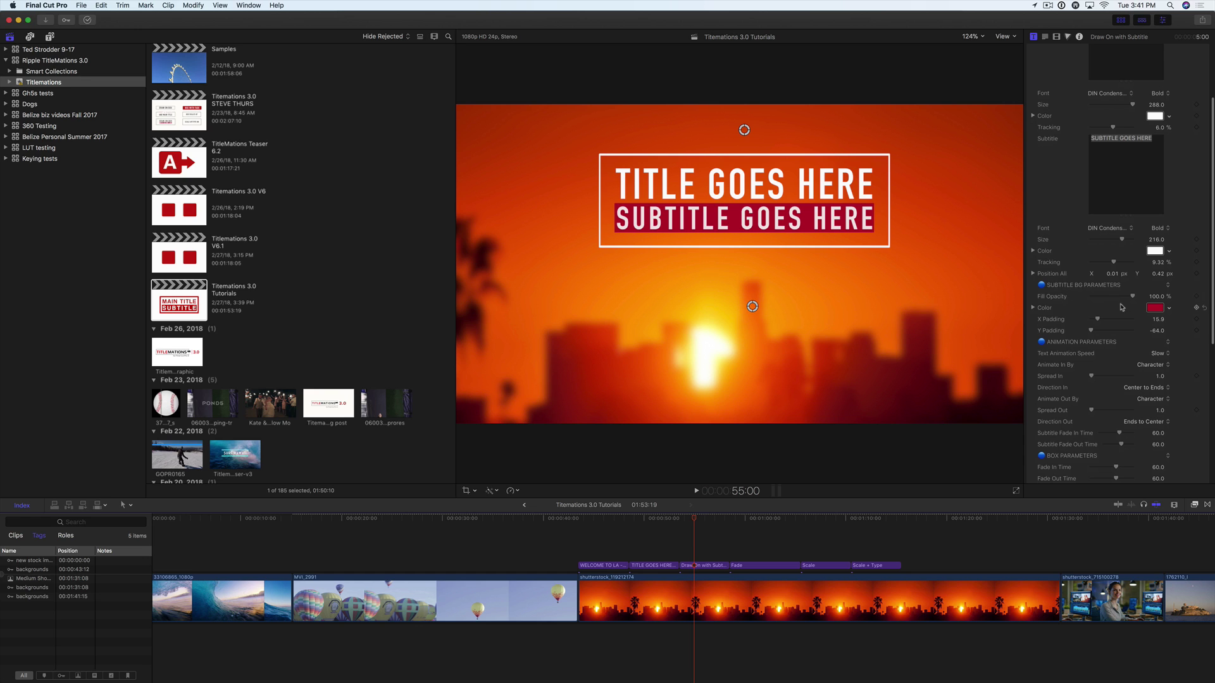